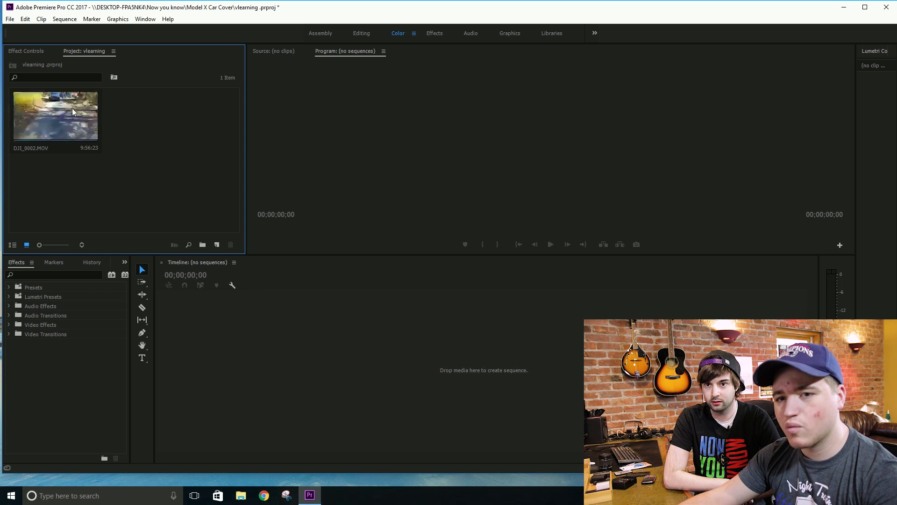
# Step: Mark an In/Out section of DJI_0002.MOV and drag its video only into a new sequence
pyautogui.doubleClick(73, 106)
pyautogui.click(604, 228)
pyautogui.press('i')
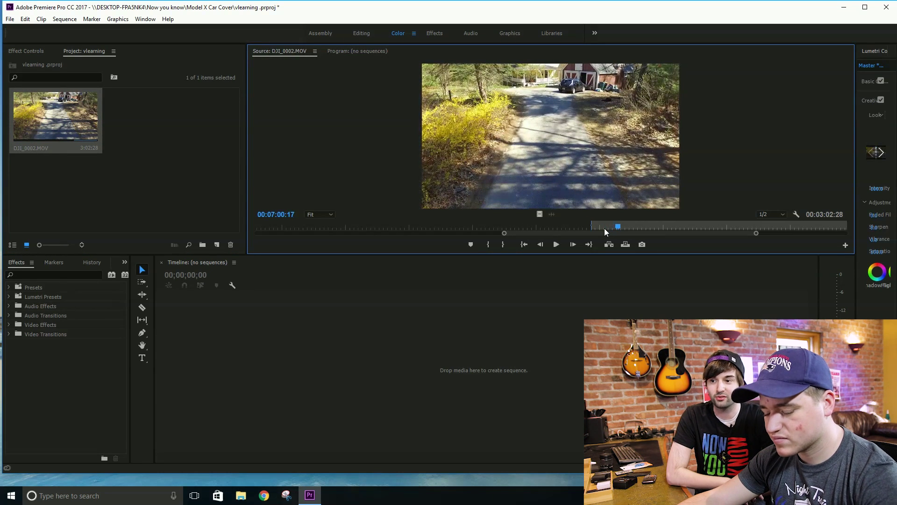
pyautogui.press('o')
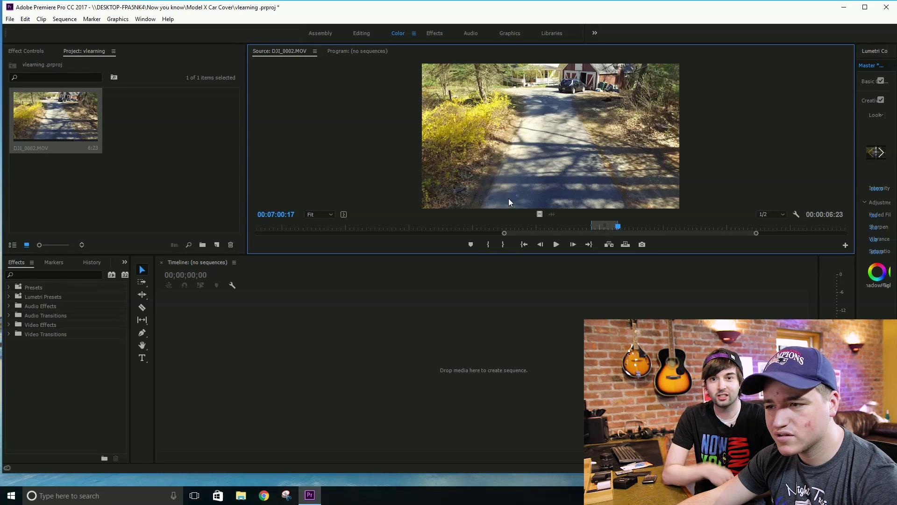
pyautogui.moveTo(539, 214); pyautogui.dragTo(290, 321)
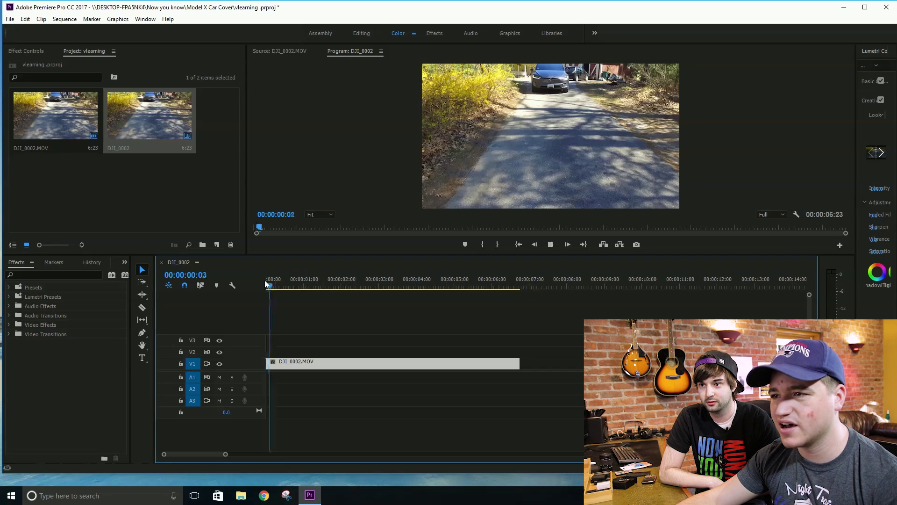
# Step: Play the sequence, stop at 00:00:05:05, and enlarge the Program monitor
pyautogui.press('space')
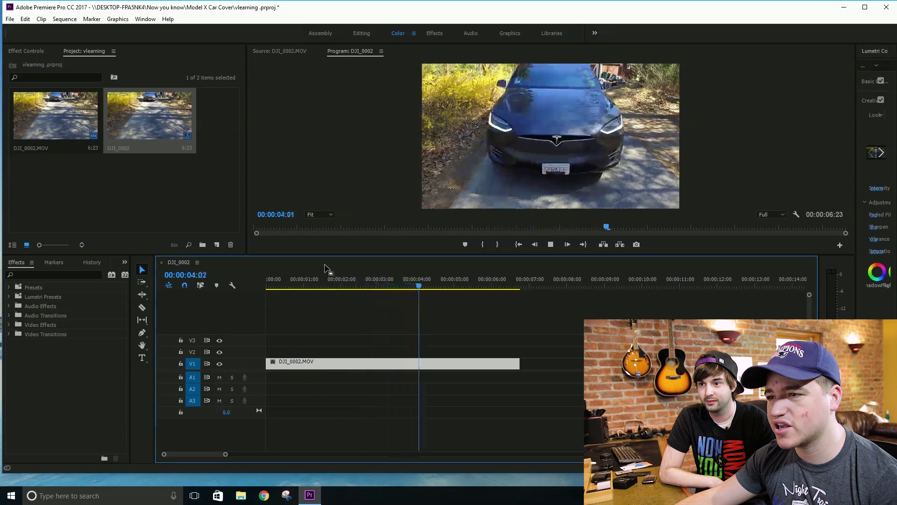
pyautogui.press('space')
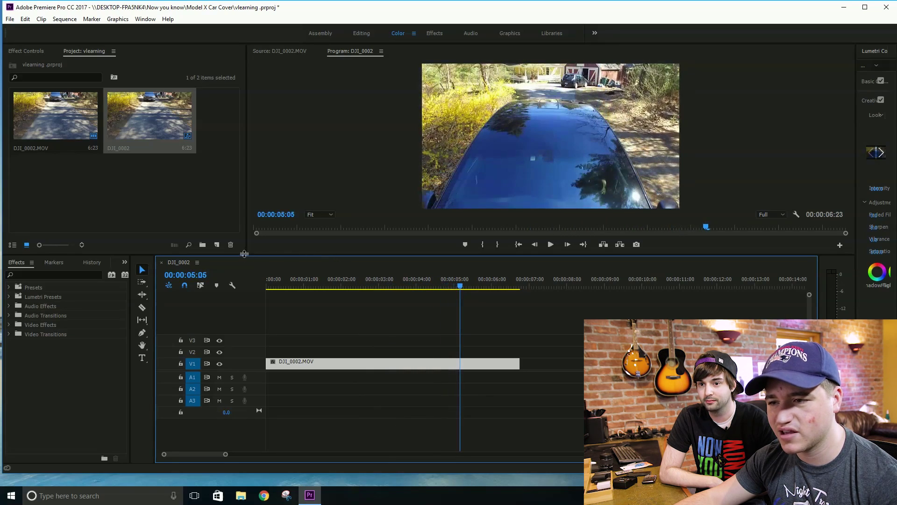
pyautogui.moveTo(246, 255); pyautogui.dragTo(399, 307)
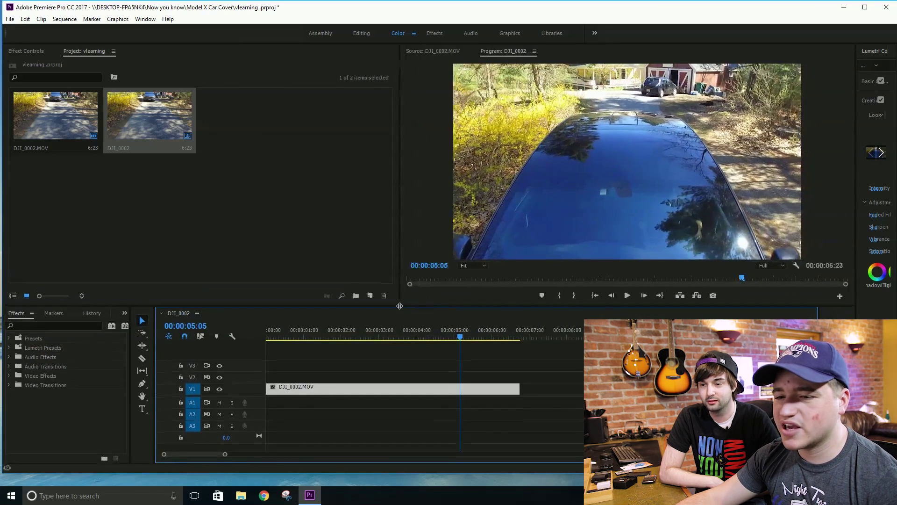
# Step: Deselect the clip, dismiss the new-item list, and switch to the Type tool
pyautogui.click(313, 351)
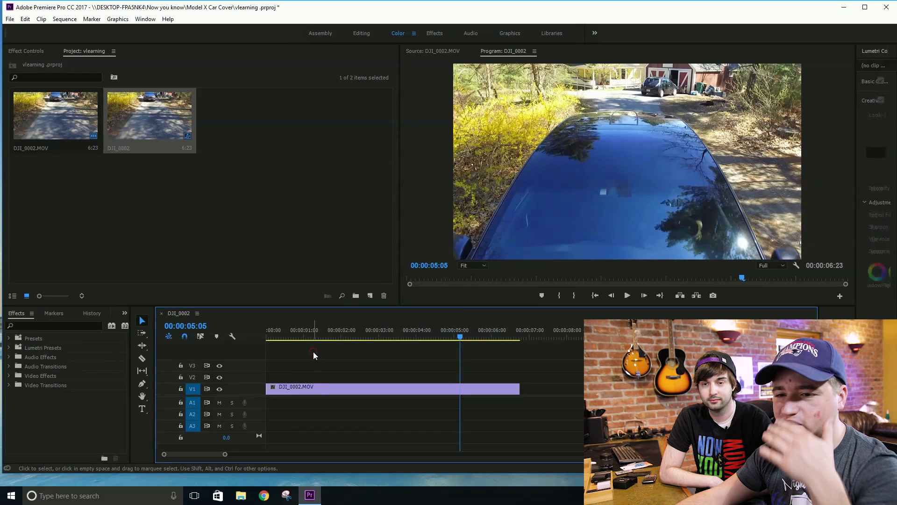
pyautogui.click(370, 295)
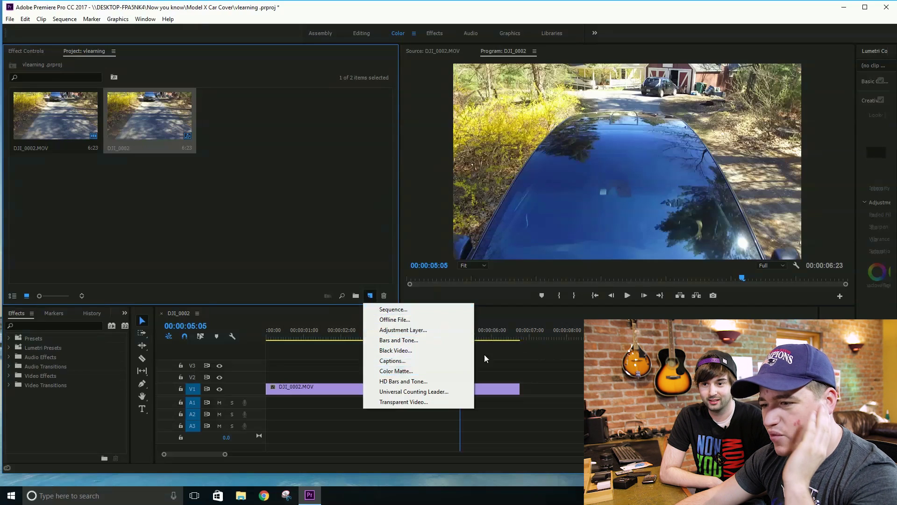
pyautogui.click(534, 354)
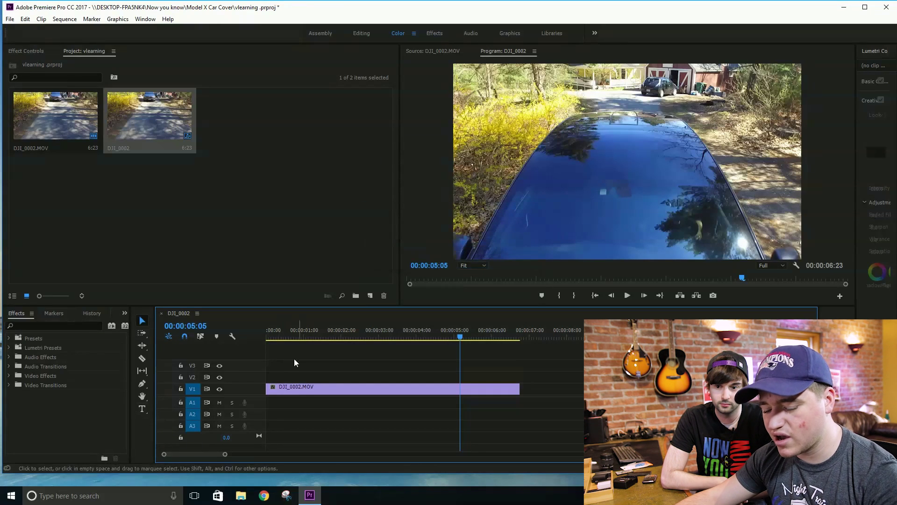
pyautogui.press('t')
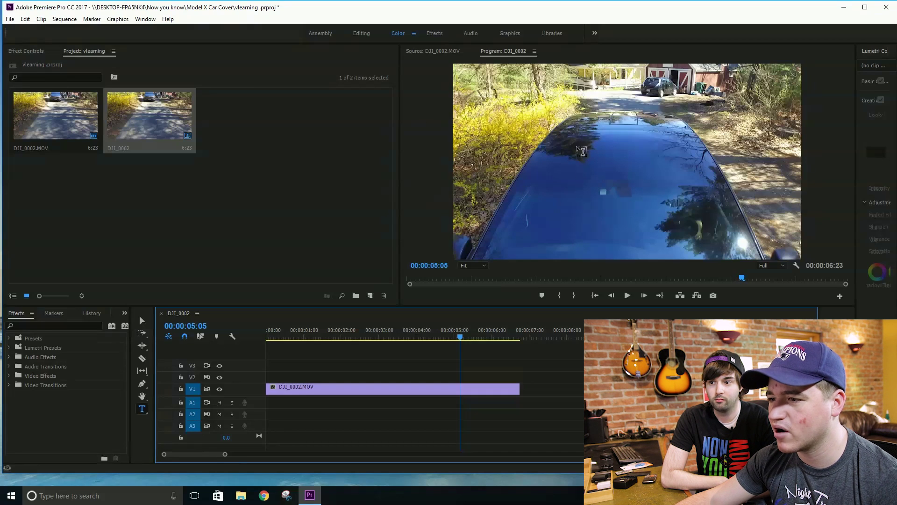
# Step: Type 'Tesla Time News' over the footage at 00:00:05:05, then return to the Selection tool
pyautogui.click(564, 230)
pyautogui.click(562, 228)
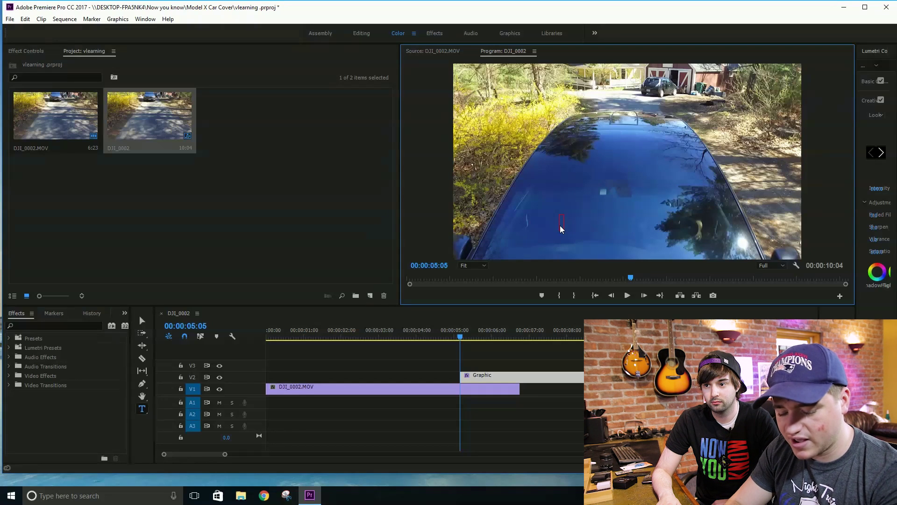
pyautogui.write('Tesla Time')
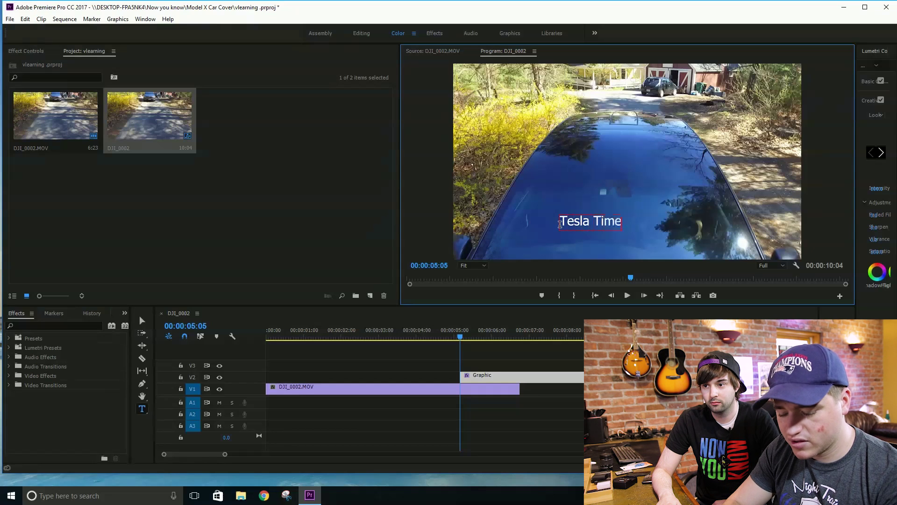
pyautogui.write(' Newsv')
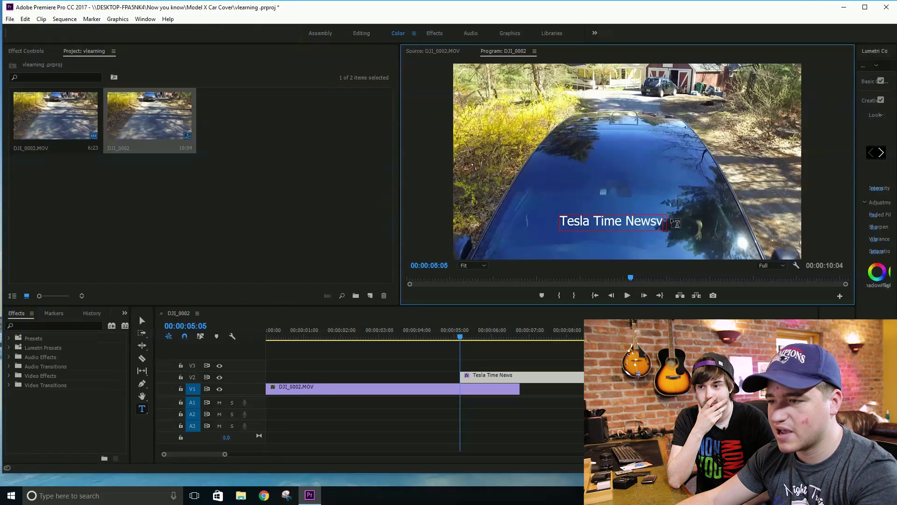
pyautogui.press('BackSpace')
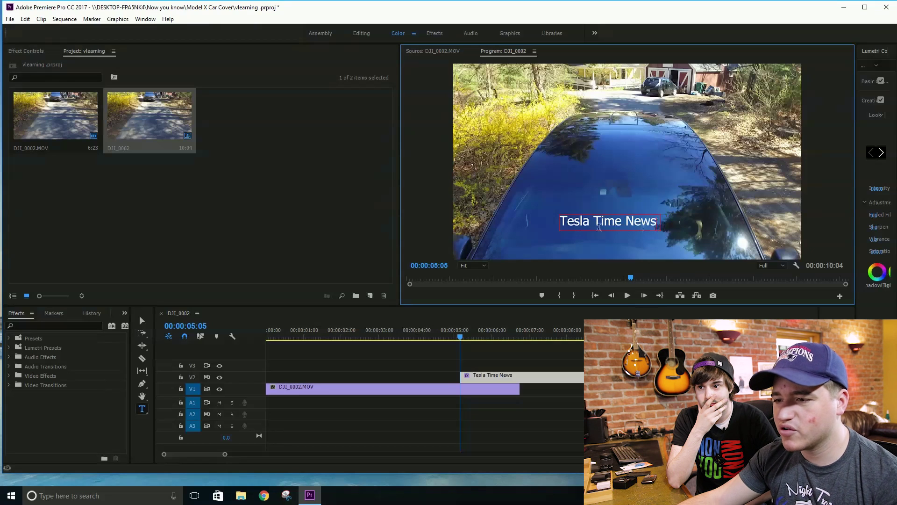
pyautogui.click(508, 354)
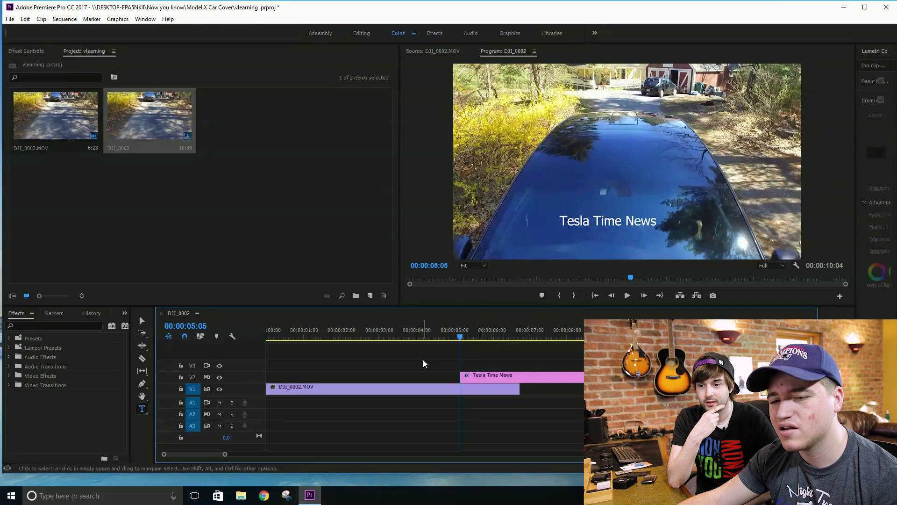
pyautogui.click(141, 319)
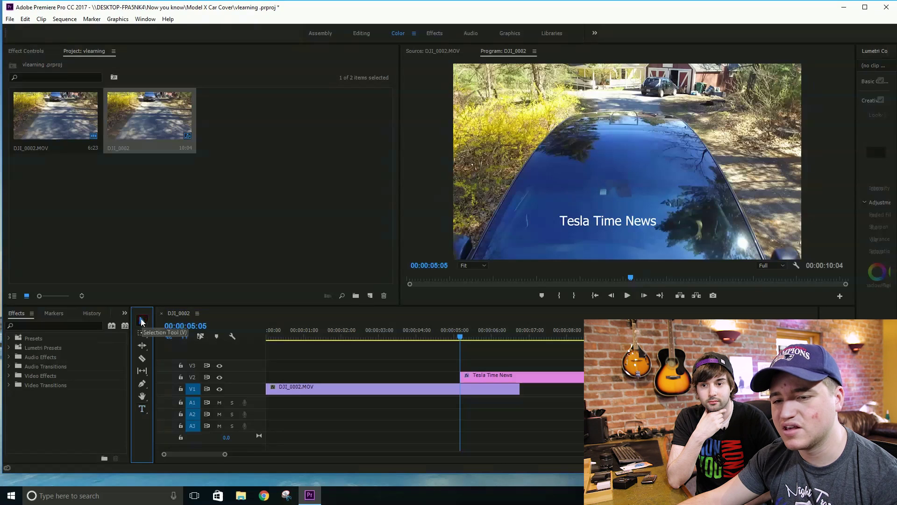
# Step: Scale up the Tesla Time News title and move it higher and slightly right over the car
pyautogui.click(602, 223)
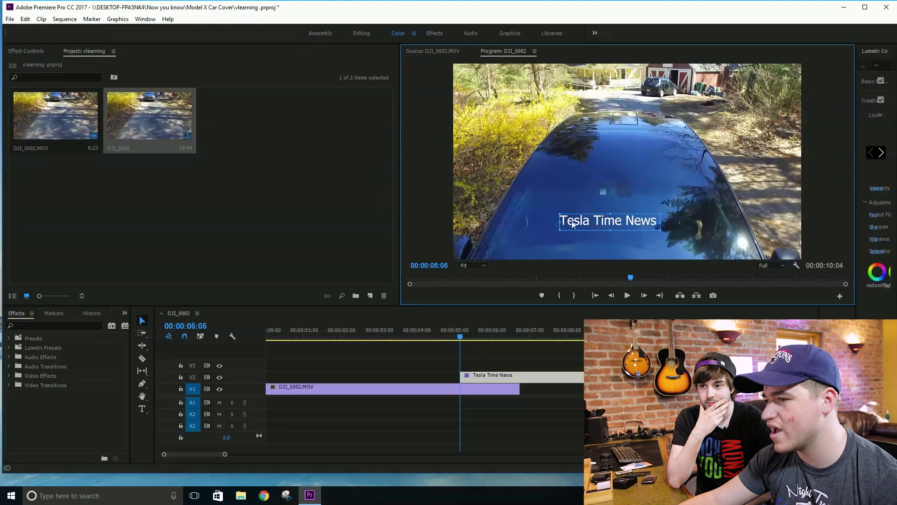
pyautogui.click(645, 224)
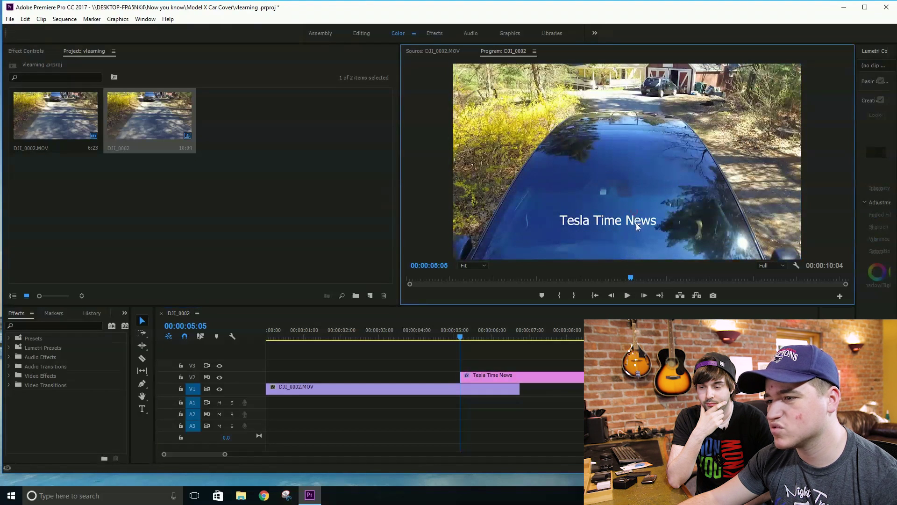
pyautogui.click(635, 222)
pyautogui.moveTo(659, 214); pyautogui.dragTo(662, 192)
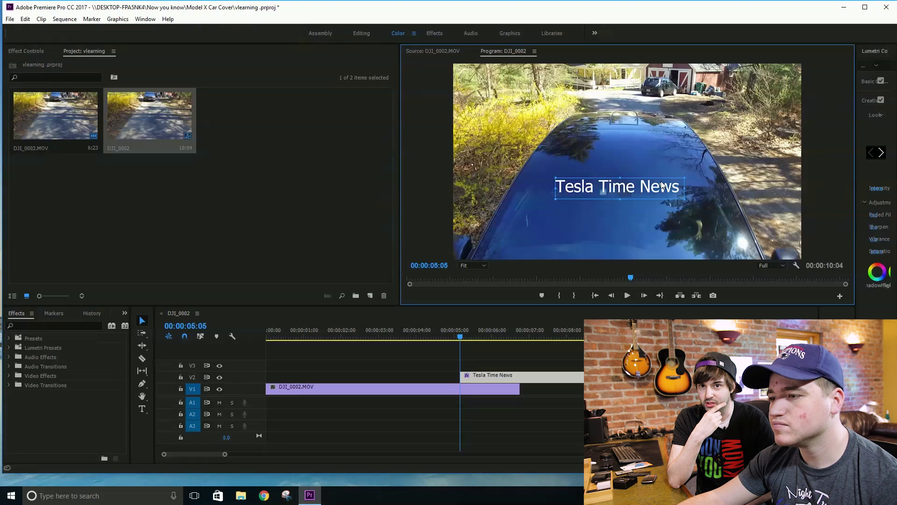
pyautogui.moveTo(681, 178); pyautogui.dragTo(652, 182)
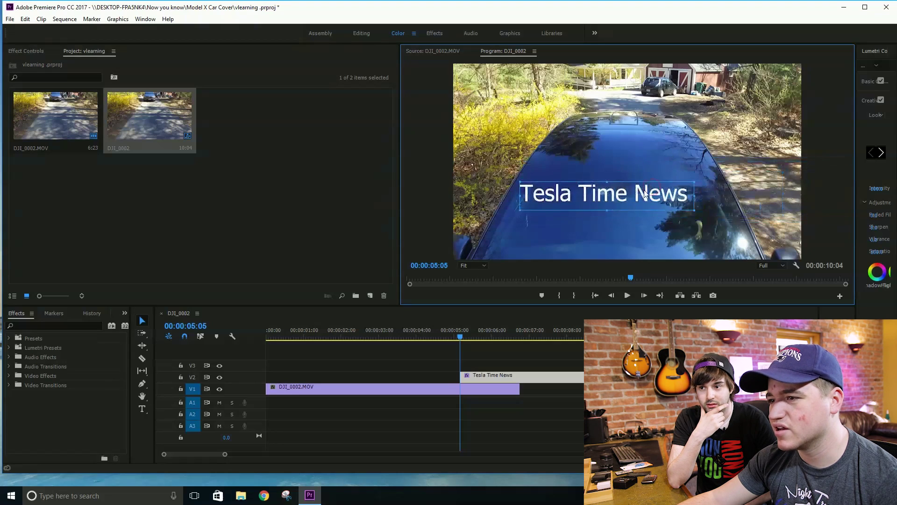
pyautogui.moveTo(530, 203); pyautogui.dragTo(511, 185)
pyautogui.moveTo(580, 183)
pyautogui.mouseDown()
pyautogui.moveTo(643, 187)
pyautogui.moveTo(585, 181)
pyautogui.mouseUp()
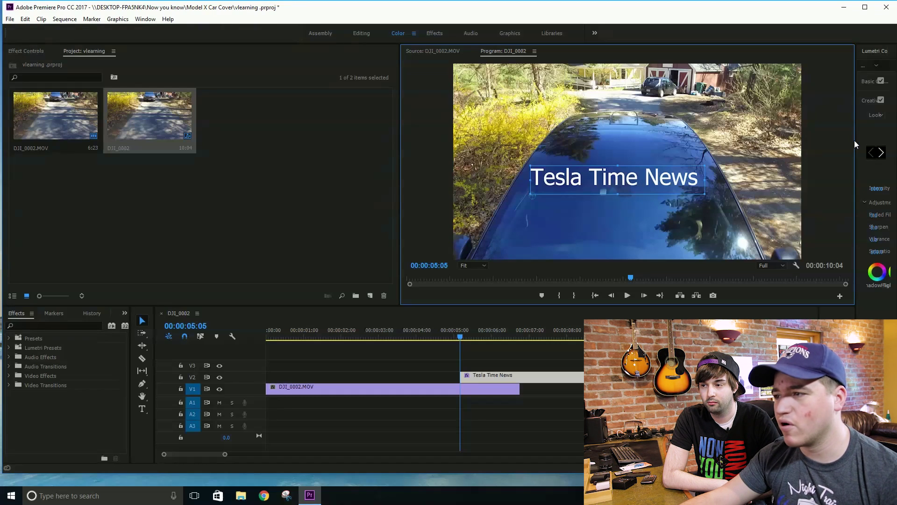
pyautogui.moveTo(854, 139); pyautogui.dragTo(734, 139)
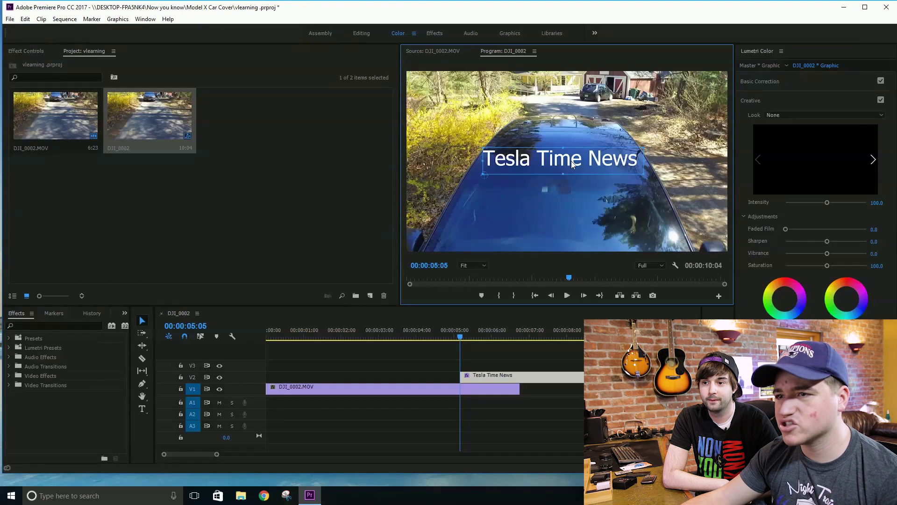
# Step: Open Window > Essential Graphics and dock it beside the Program monitor, showing the title layer
pyautogui.click(168, 19)
pyautogui.press('Escape')
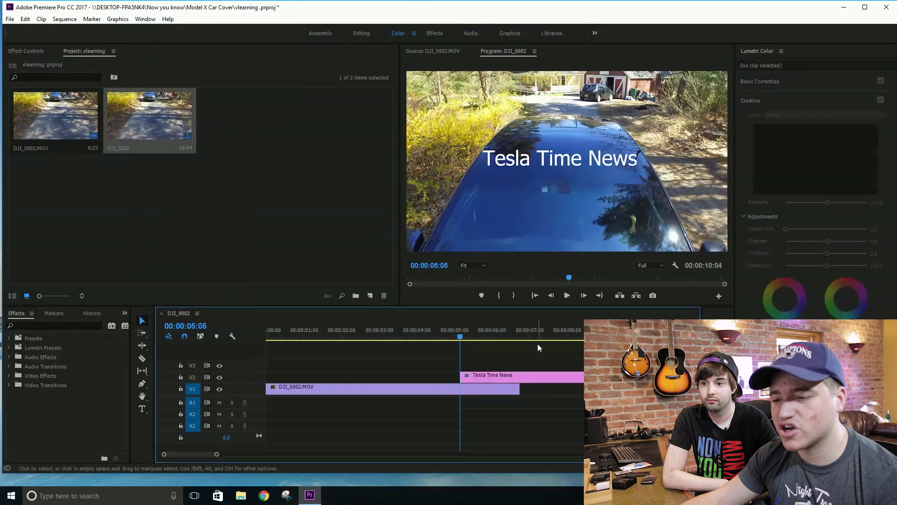
pyautogui.click(497, 374)
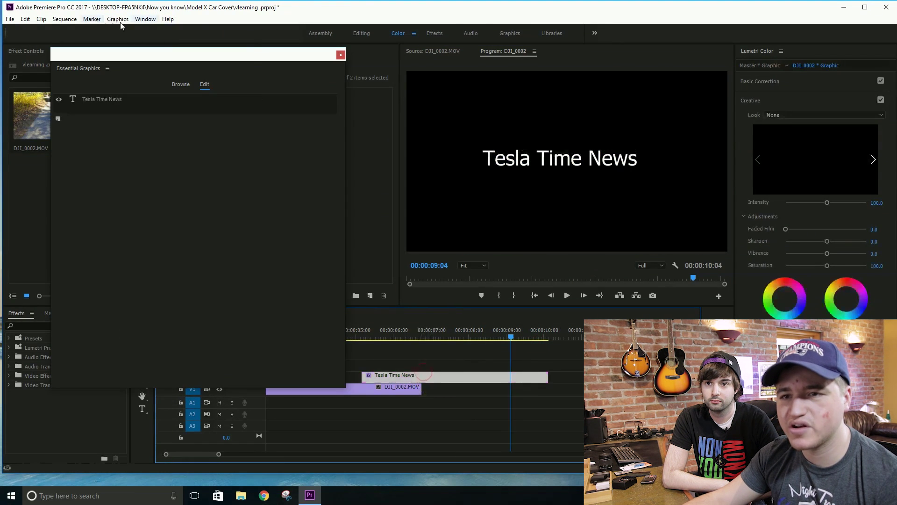
pyautogui.click(145, 19)
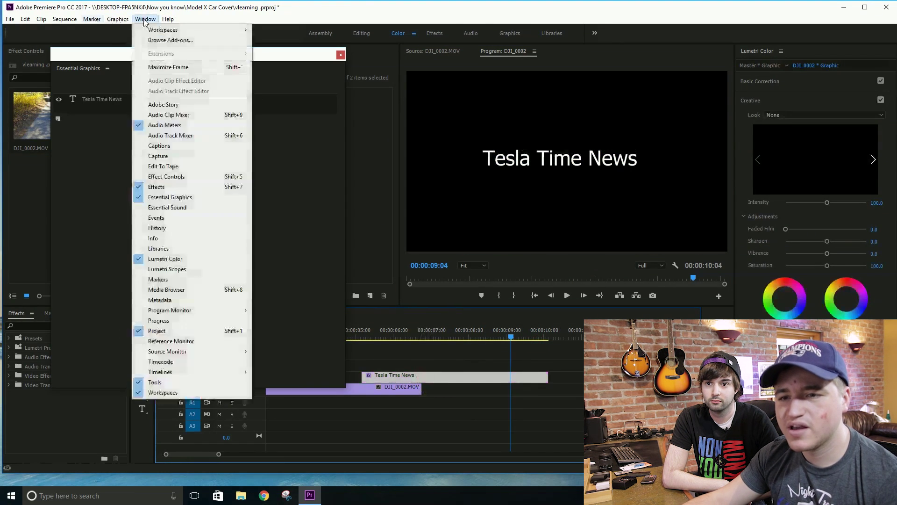
pyautogui.click(284, 169)
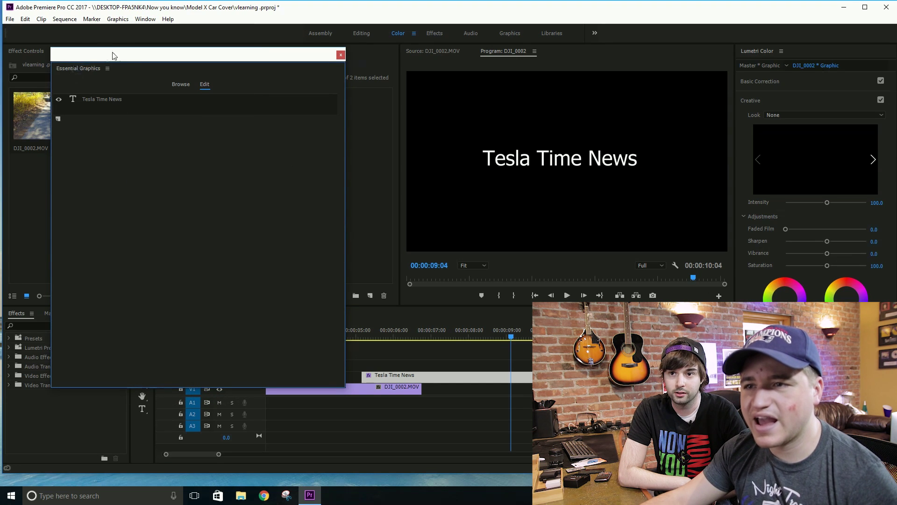
pyautogui.moveTo(115, 55); pyautogui.dragTo(812, 55)
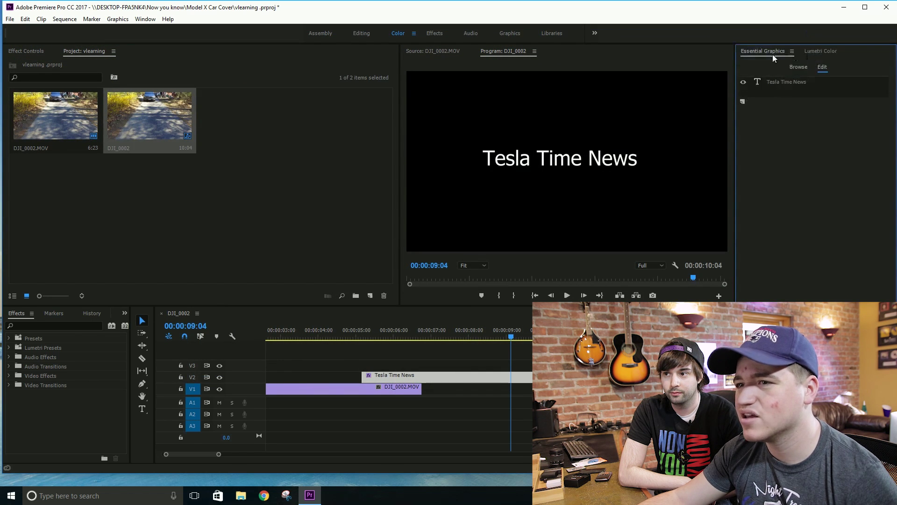
pyautogui.moveTo(736, 66); pyautogui.dragTo(703, 71)
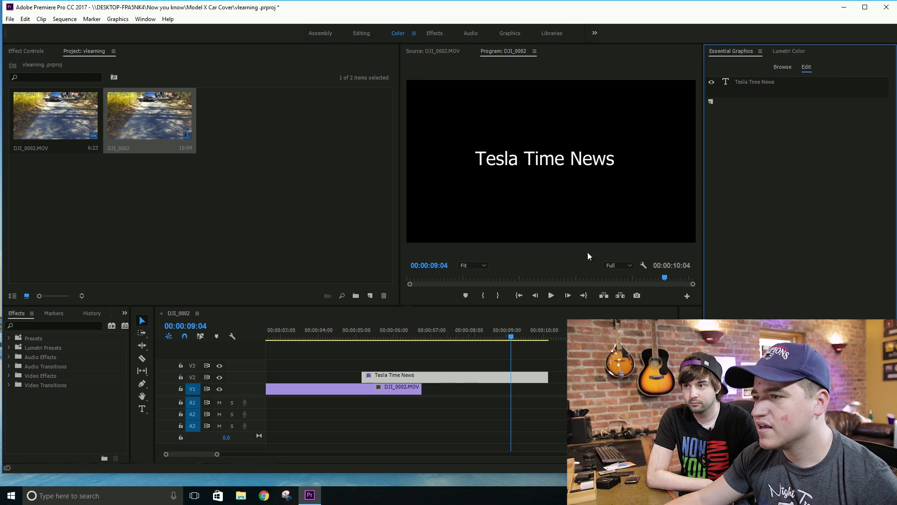
# Step: Select the Tesla Time News layer and try the Gadugi and Microsoft Tai Le fonts
pyautogui.click(749, 82)
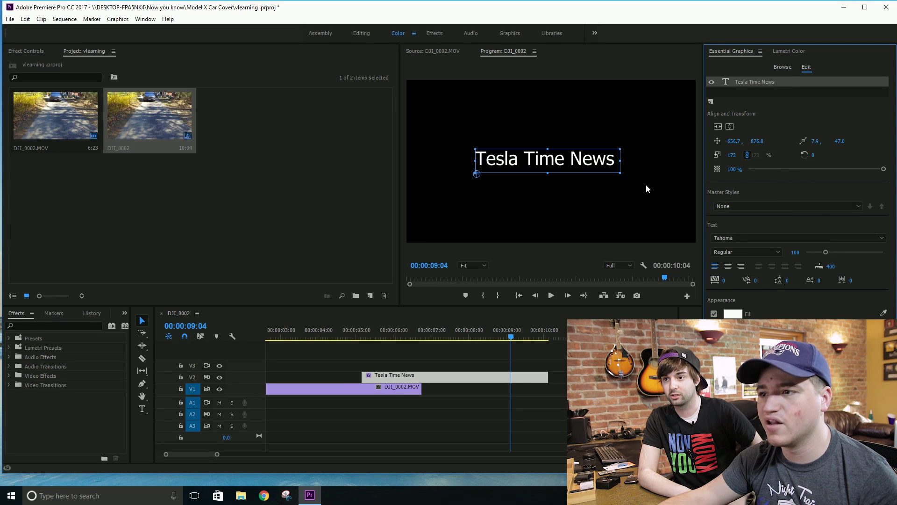
pyautogui.moveTo(513, 174); pyautogui.dragTo(518, 175)
pyautogui.click(773, 205)
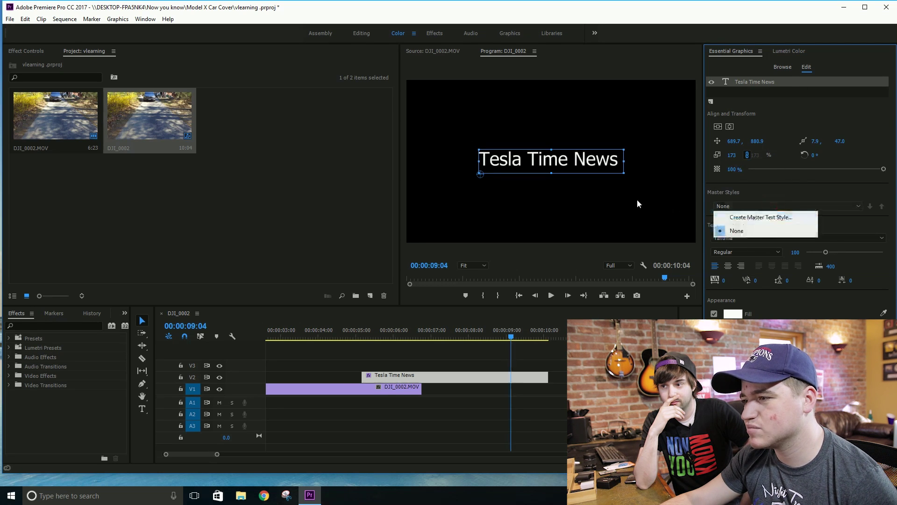
pyautogui.click(761, 176)
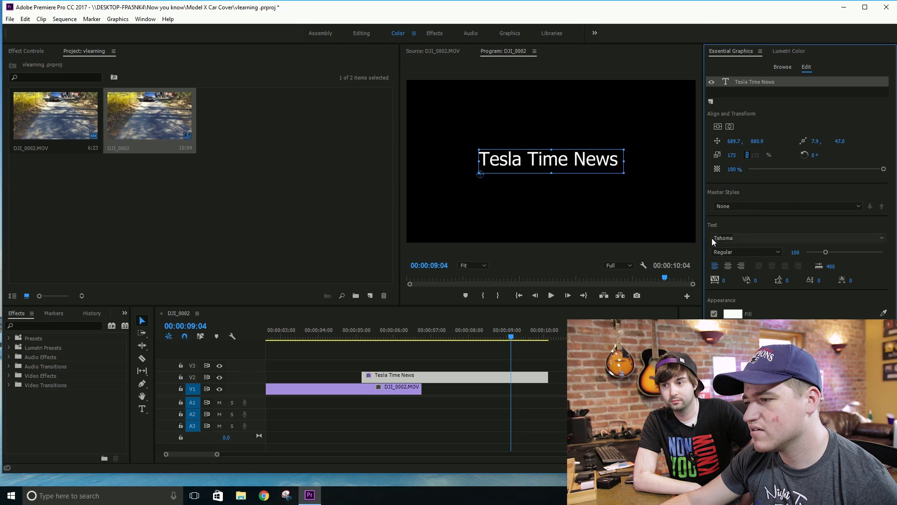
pyautogui.click(736, 237)
pyautogui.click(678, 148)
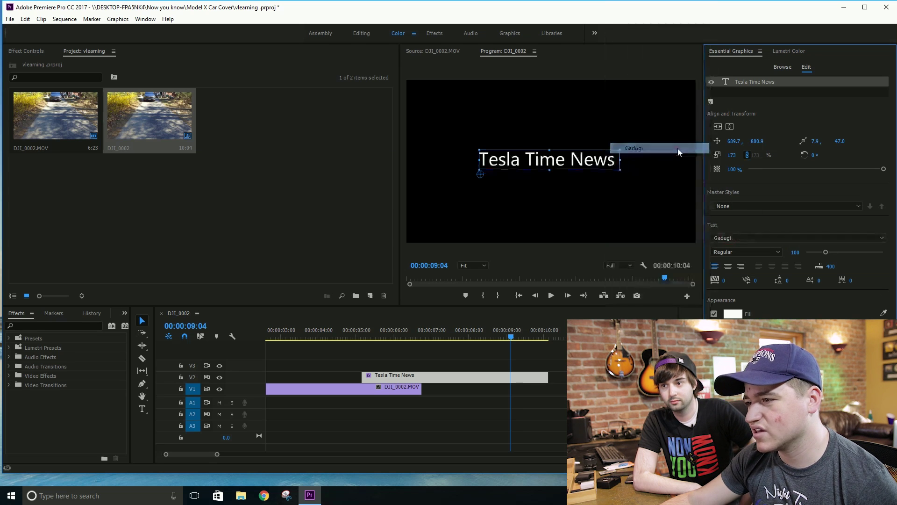
pyautogui.click(729, 240)
pyautogui.click(645, 271)
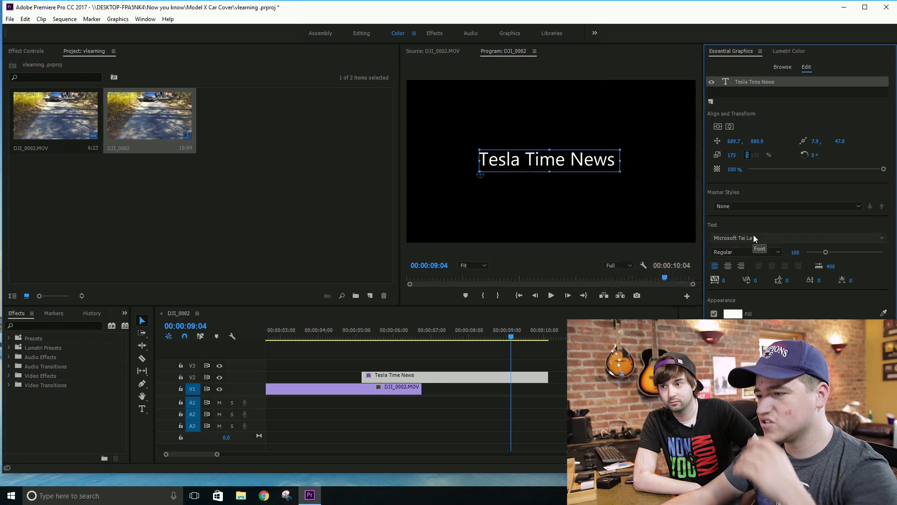
pyautogui.click(796, 237)
pyautogui.click(786, 233)
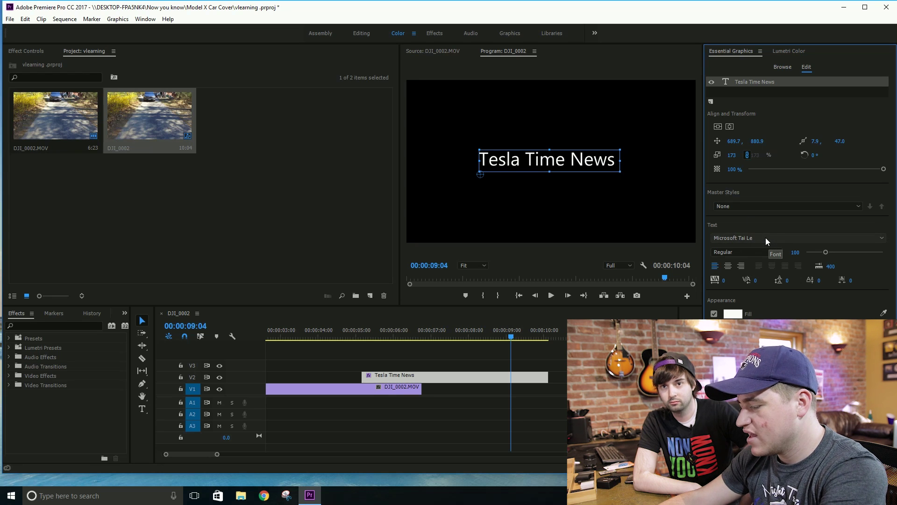
# Step: Apply the Moonshiner font and scale the title up to 547 across the frame
pyautogui.scroll(-8, 766, 238)
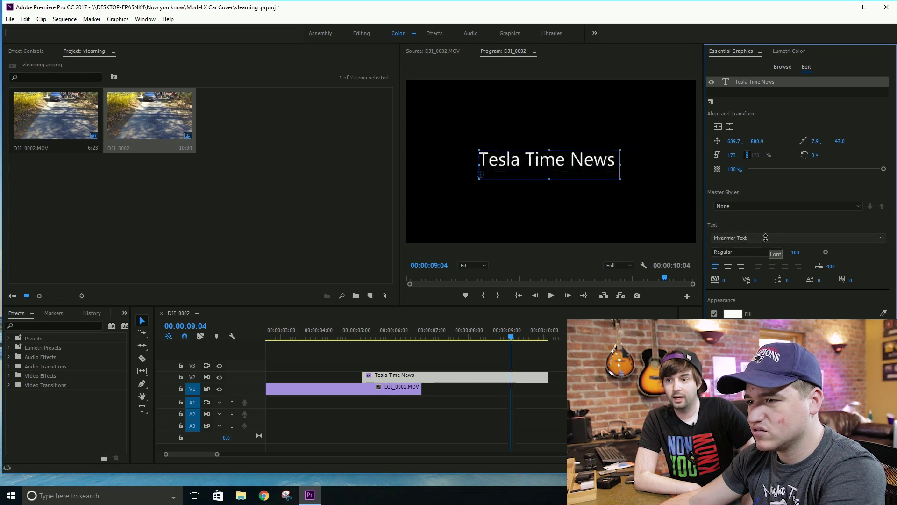
pyautogui.scroll(-8, 765, 237)
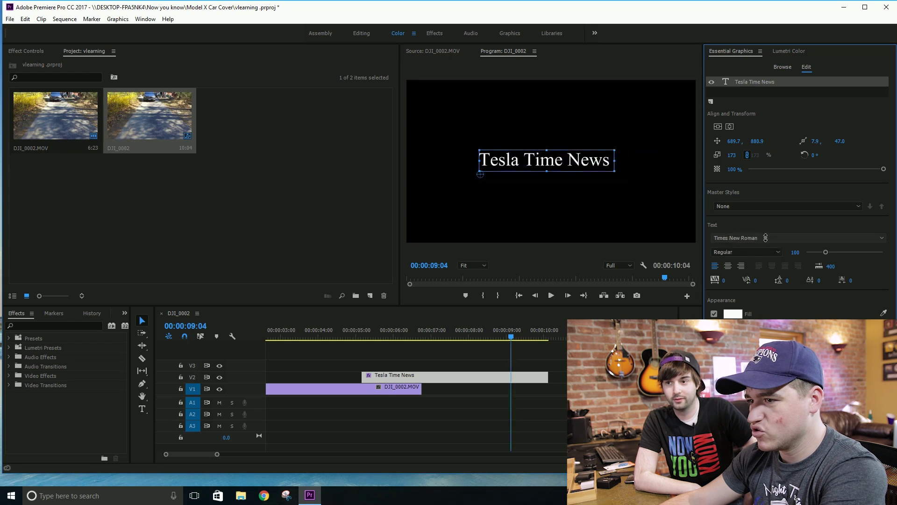
pyautogui.scroll(6, 765, 237)
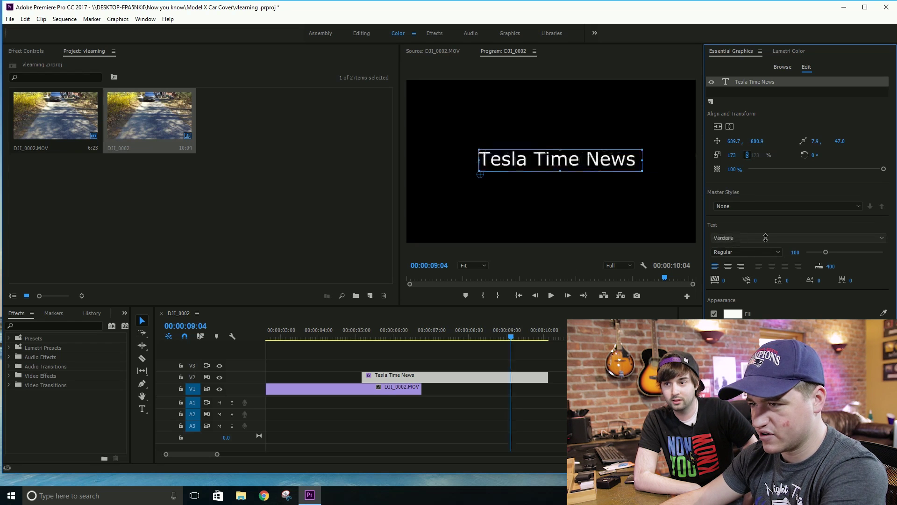
pyautogui.scroll(4, 765, 237)
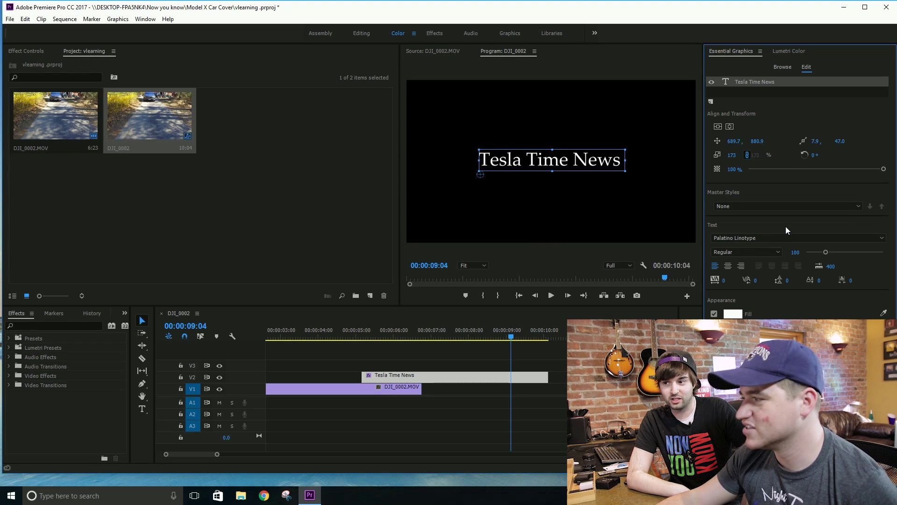
pyautogui.scroll(-10, 781, 236)
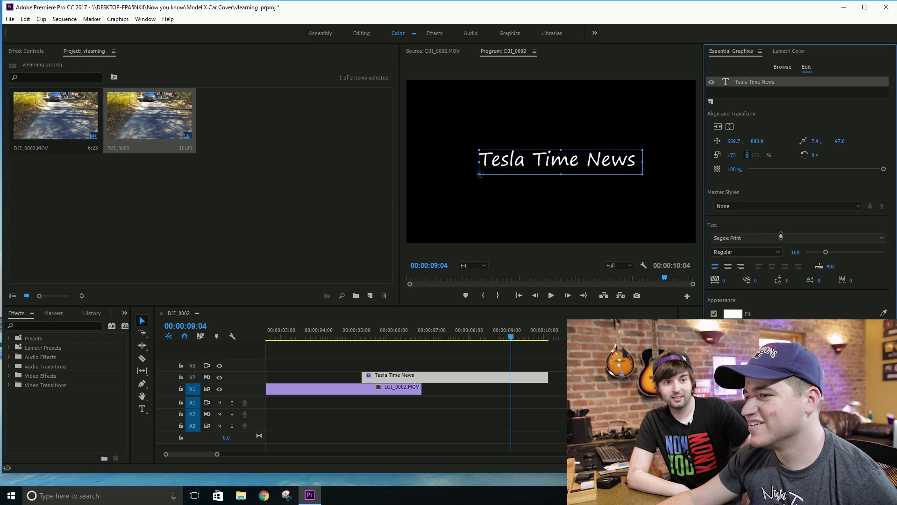
pyautogui.scroll(-8, 781, 236)
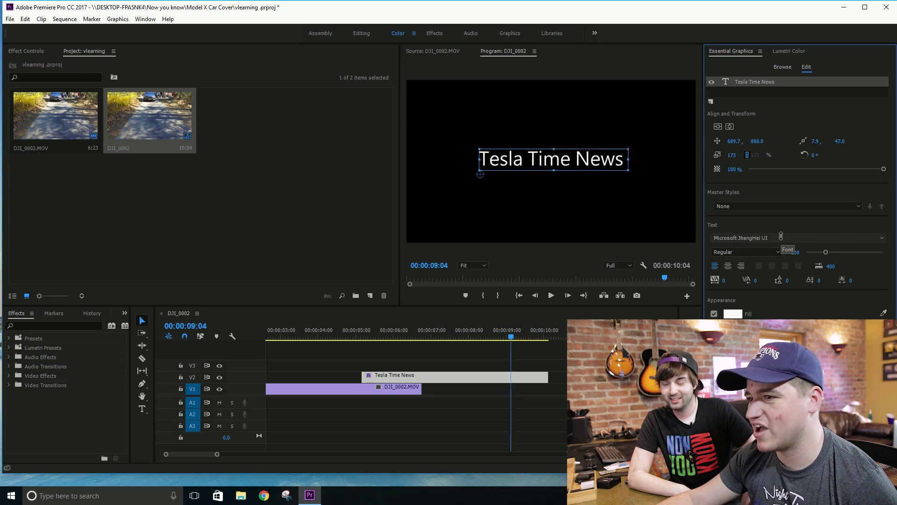
pyautogui.scroll(-6, 781, 236)
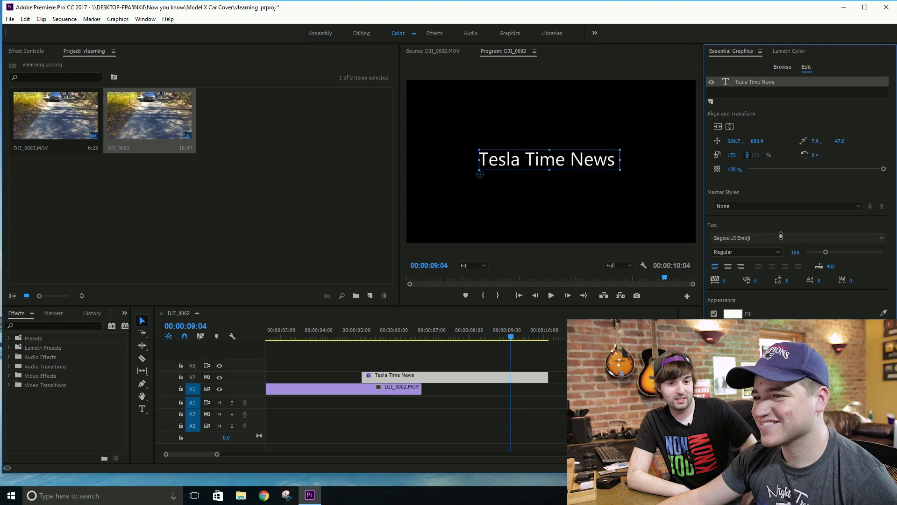
pyautogui.scroll(4, 781, 236)
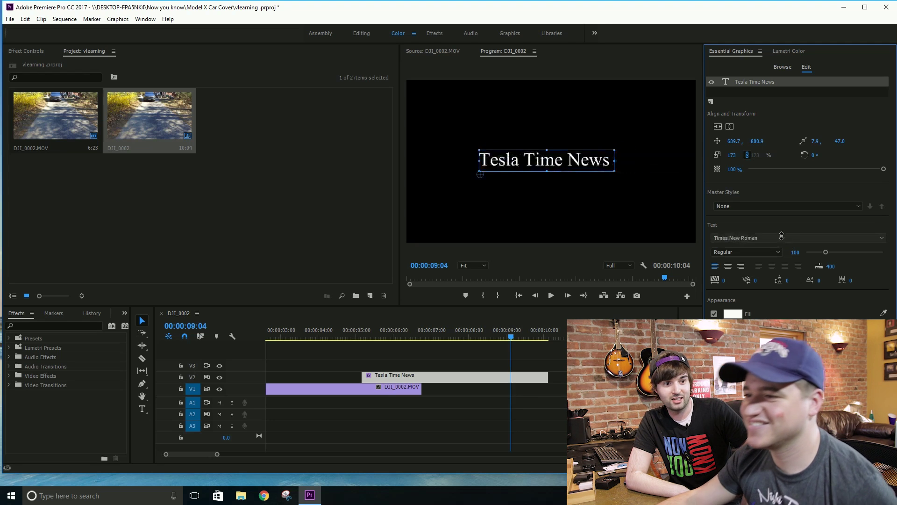
pyautogui.scroll(5, 781, 236)
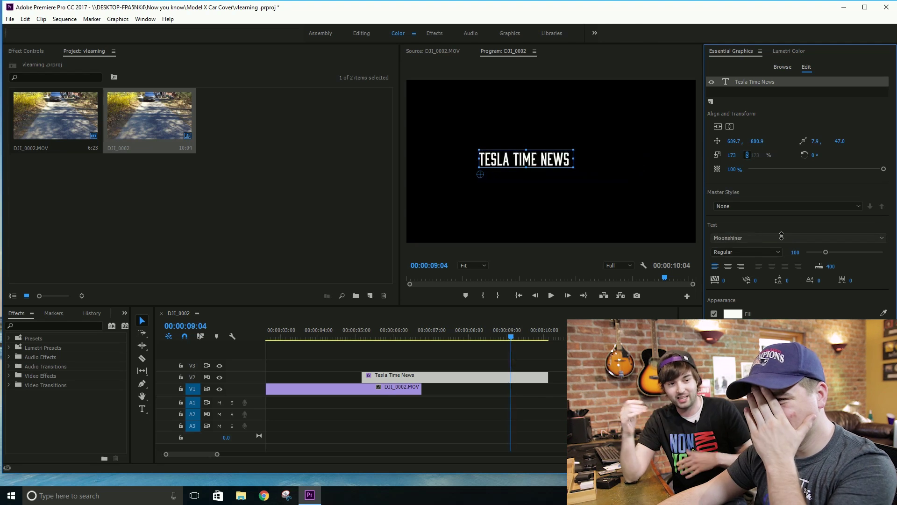
pyautogui.moveTo(571, 166); pyautogui.dragTo(564, 186)
# Step: Move and slightly shrink the Moonshiner title to fit the frame, adjusting its font size
pyautogui.moveTo(559, 154); pyautogui.dragTo(498, 193)
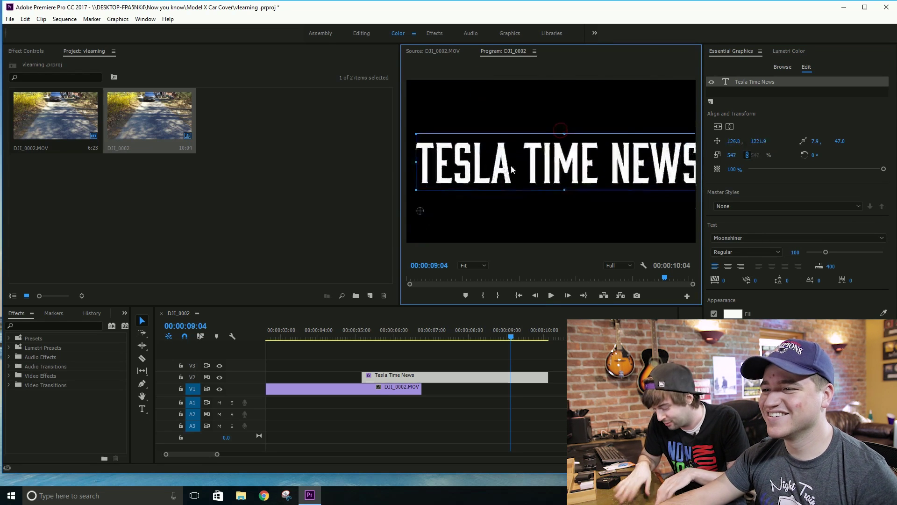
pyautogui.moveTo(565, 136); pyautogui.dragTo(582, 145)
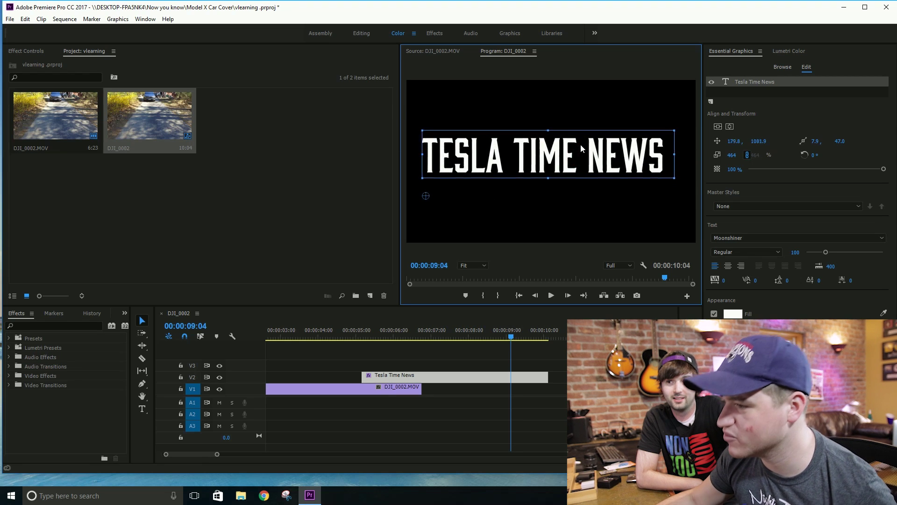
pyautogui.click(760, 219)
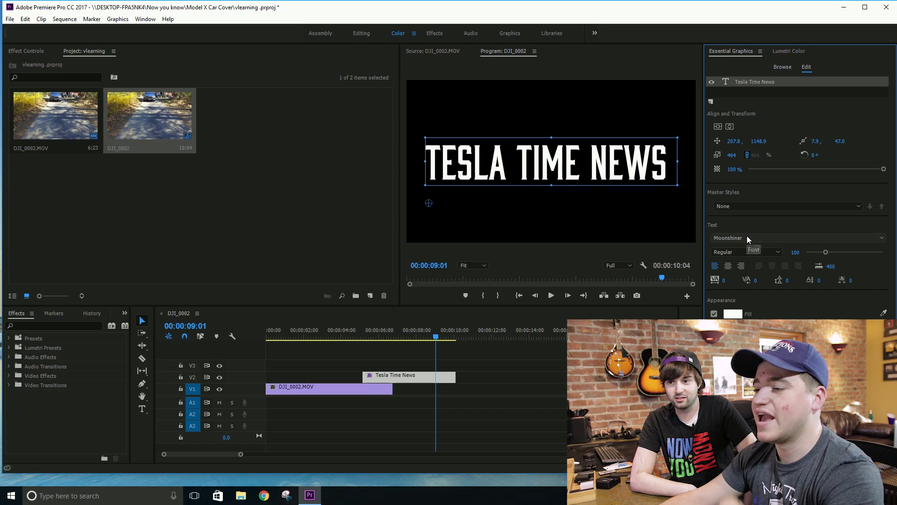
pyautogui.moveTo(825, 252)
pyautogui.mouseDown()
pyautogui.moveTo(865, 249)
pyautogui.moveTo(800, 263)
pyautogui.moveTo(824, 253)
pyautogui.mouseUp()
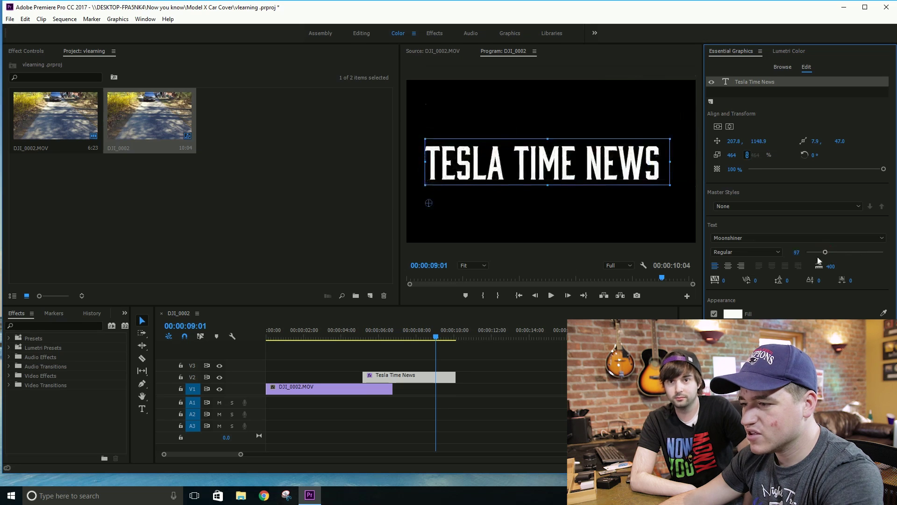
# Step: Settle the title's text alignment and widen its letter tracking to 400
pyautogui.click(728, 265)
pyautogui.click(741, 265)
pyautogui.click(727, 265)
pyautogui.click(715, 265)
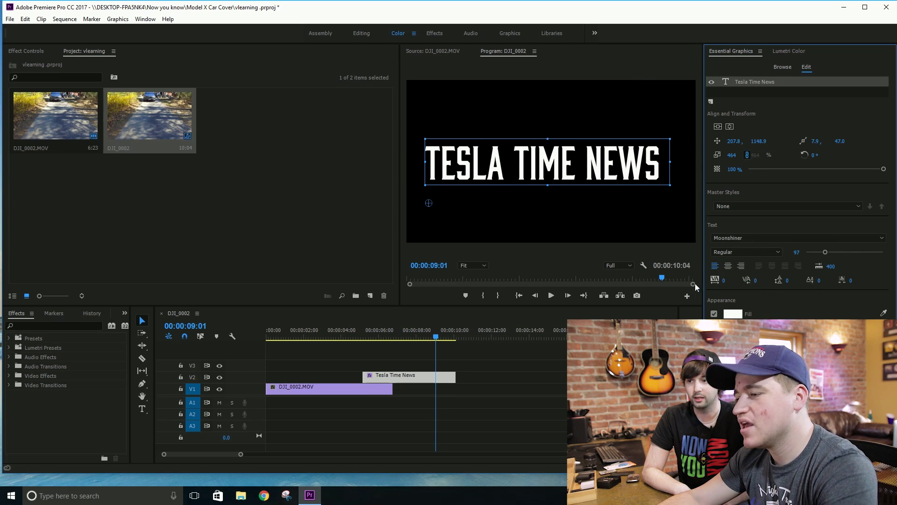
pyautogui.moveTo(830, 265); pyautogui.dragTo(743, 276)
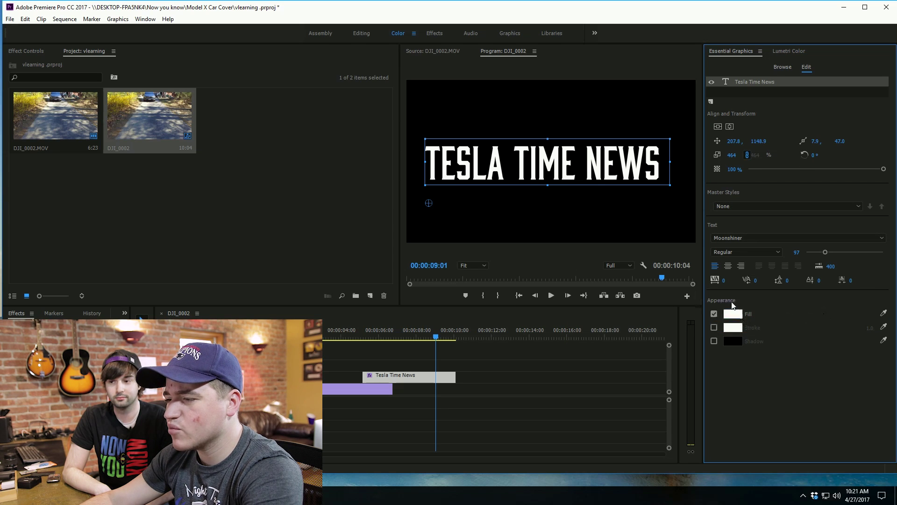
pyautogui.click(713, 314)
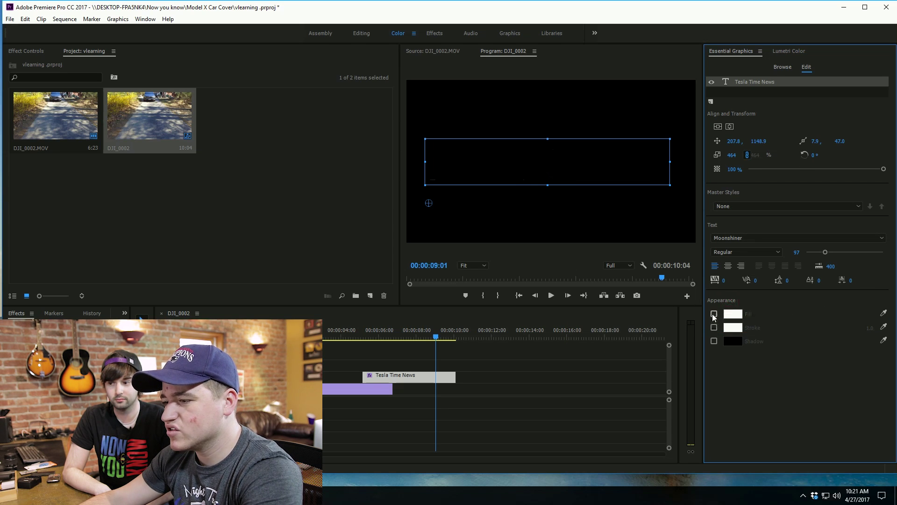
pyautogui.click(714, 327)
pyautogui.click(713, 327)
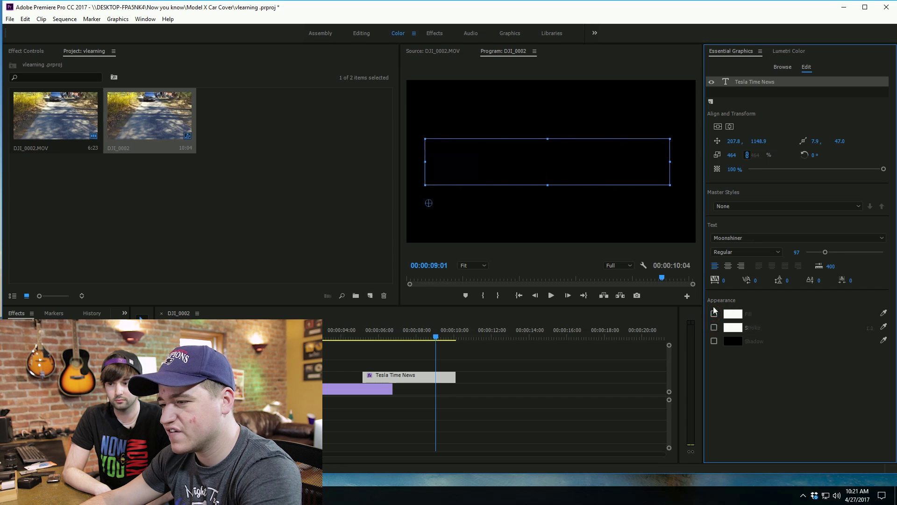
pyautogui.click(713, 313)
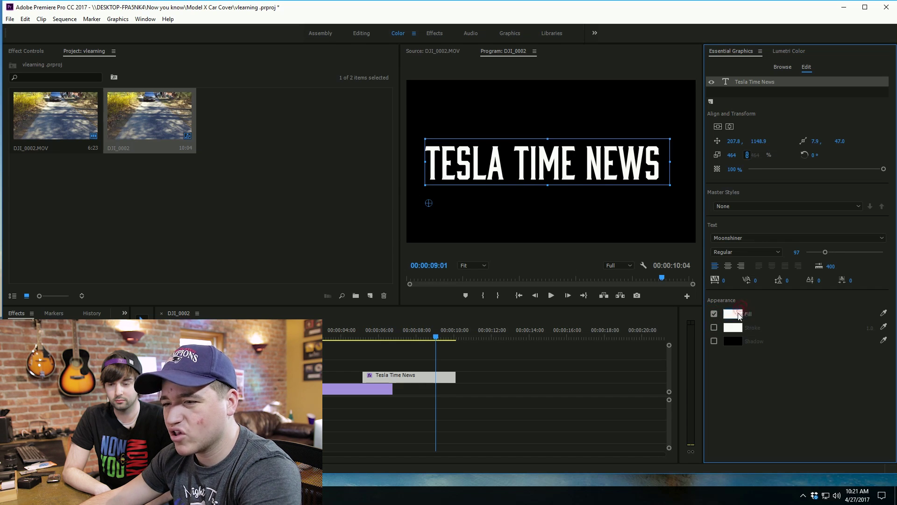
pyautogui.click(734, 313)
pyautogui.click(554, 192)
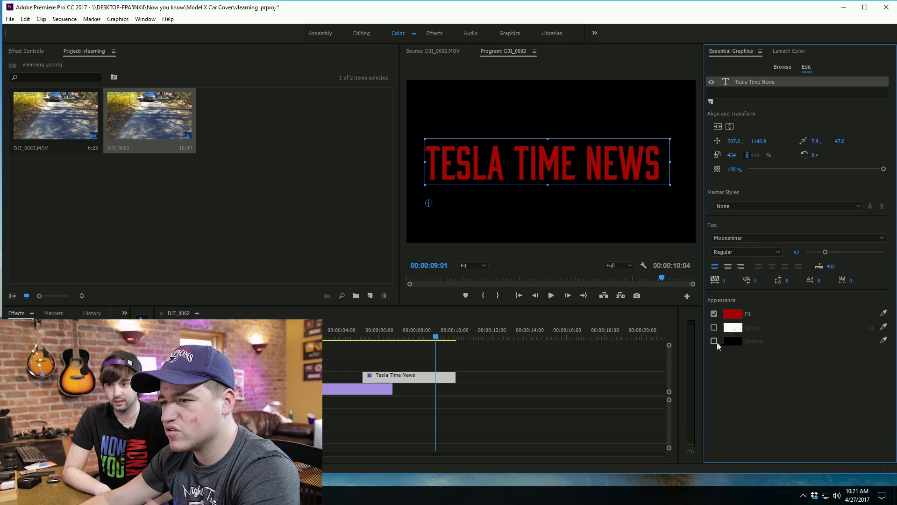
pyautogui.click(714, 341)
pyautogui.hotkey('ctrl', 'z')
pyautogui.hotkey('ctrl', 'z')
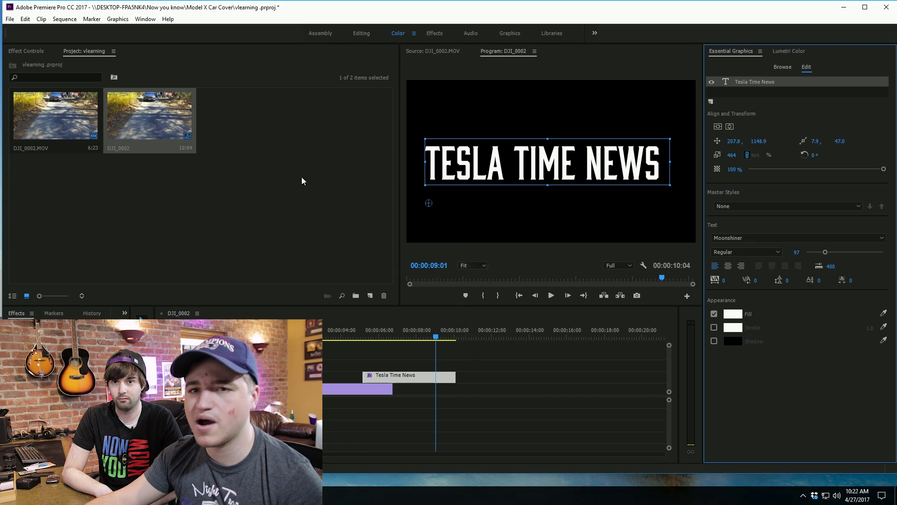
# Step: Create a new legacy title named 'title' from the File menu
pyautogui.click(9, 19)
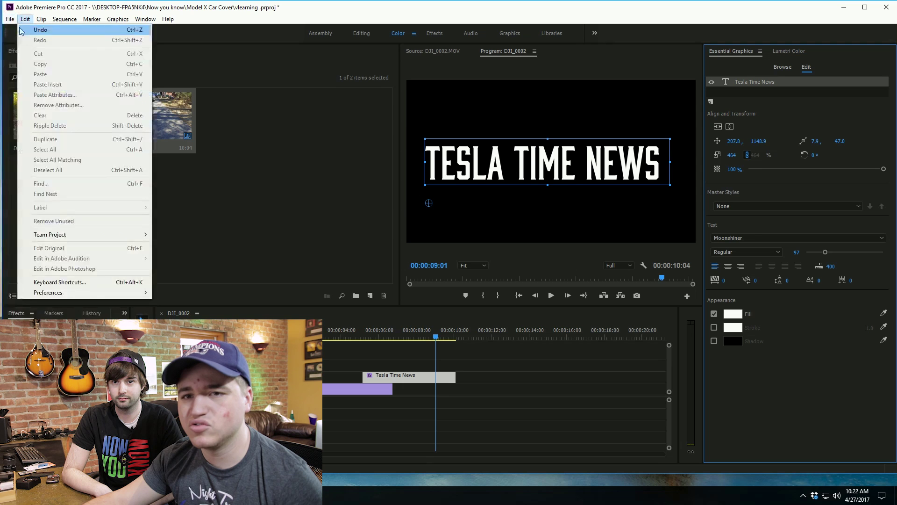
pyautogui.moveTo(28, 30)
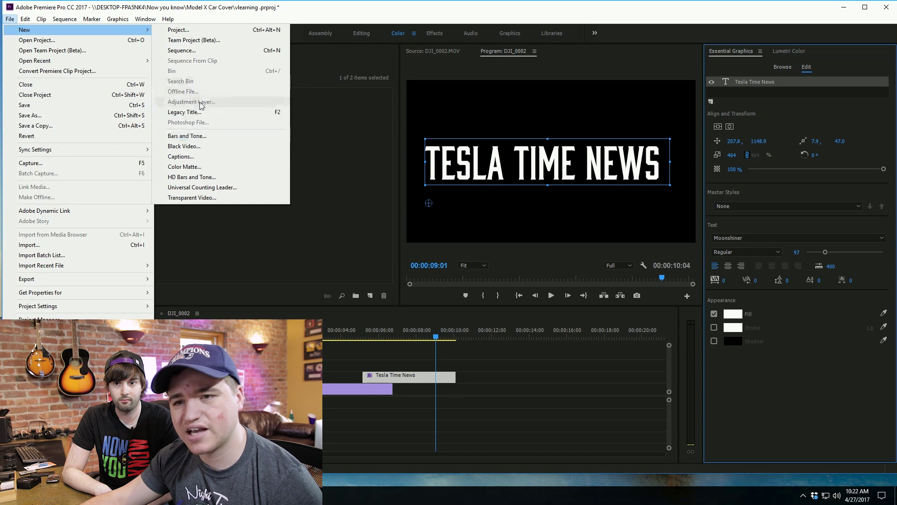
pyautogui.click(212, 116)
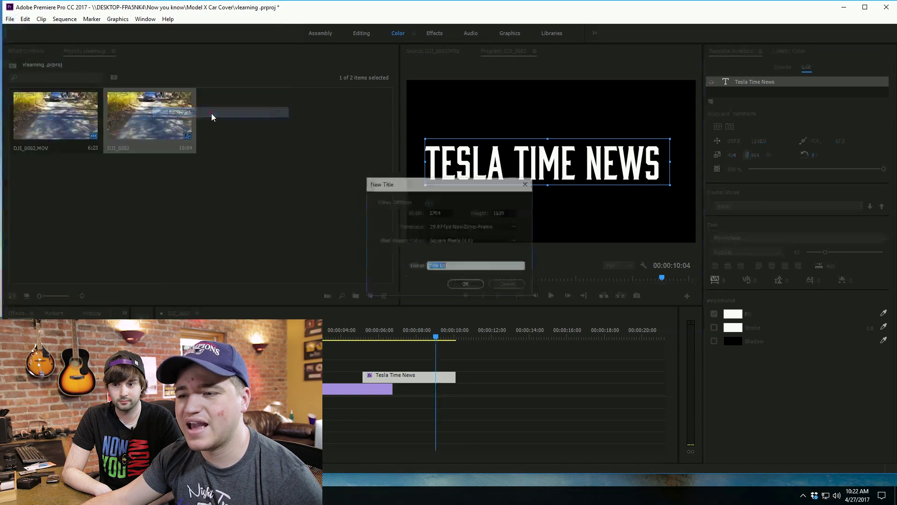
pyautogui.doubleClick(474, 266)
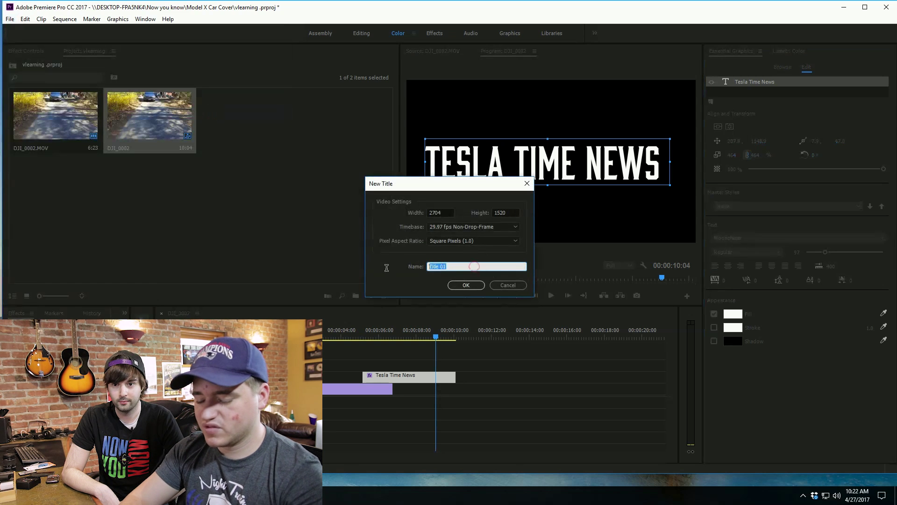
pyautogui.write('title')
pyautogui.press('Return')
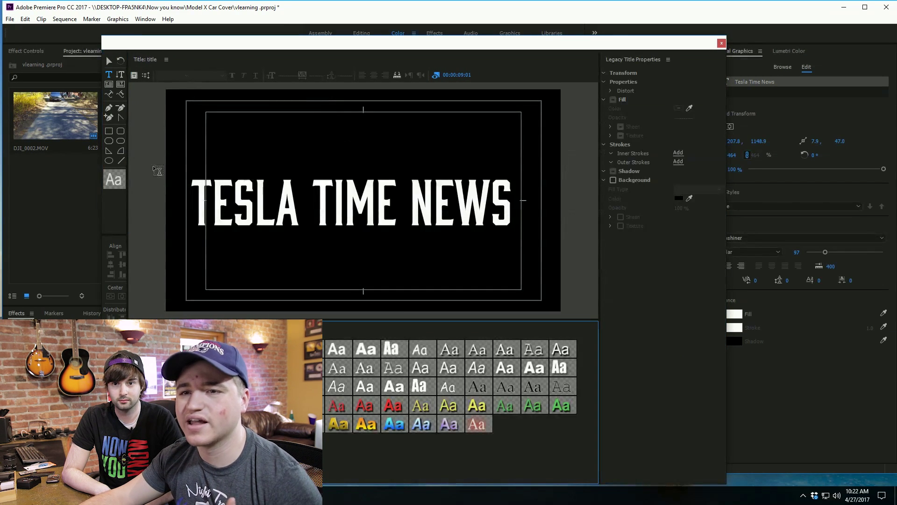
pyautogui.click(111, 61)
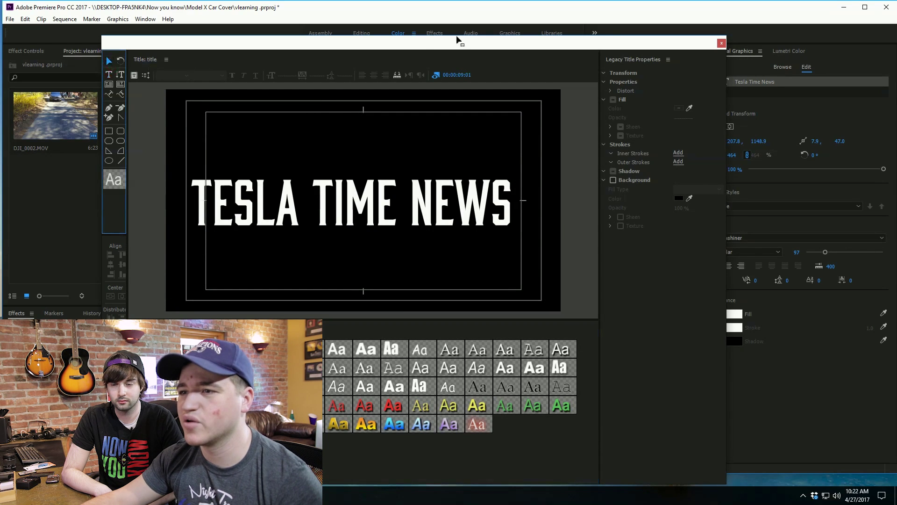
pyautogui.moveTo(456, 40); pyautogui.dragTo(491, 35)
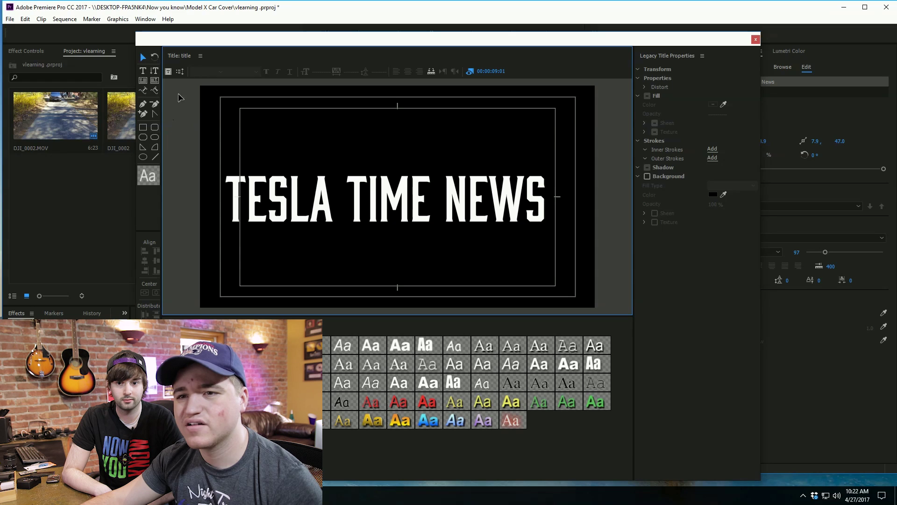
# Step: Paste a 'Tesla' text object, widen it, and fill it with a pink-to-white linear gradient
pyautogui.hotkey('ctrl', 'v')
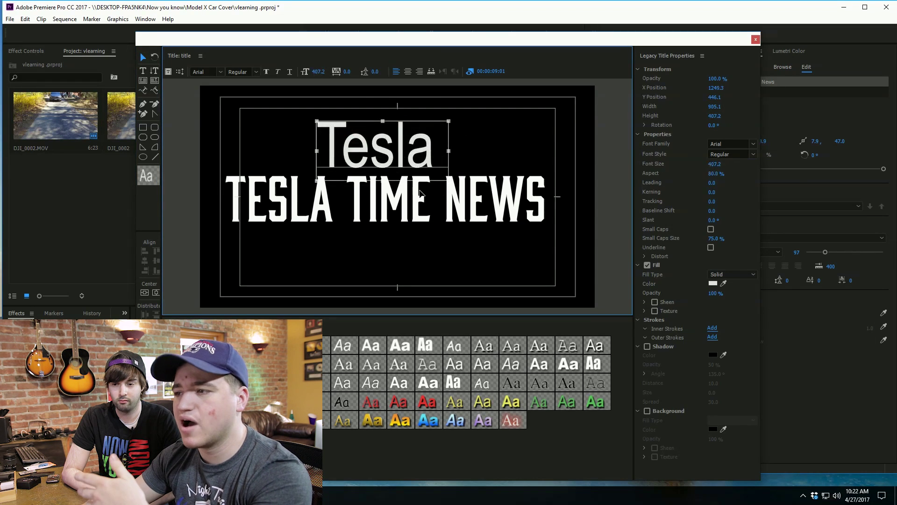
pyautogui.click(756, 39)
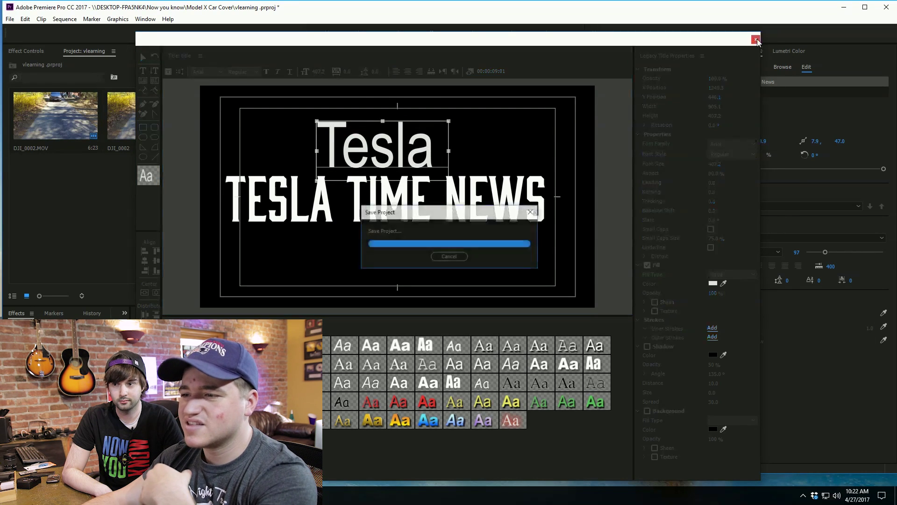
pyautogui.moveTo(450, 151); pyautogui.dragTo(457, 151)
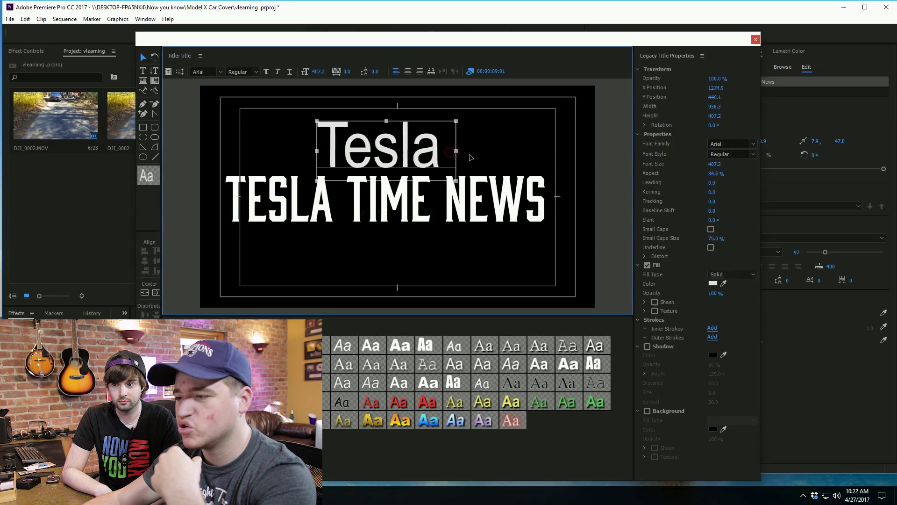
pyautogui.click(725, 275)
pyautogui.click(737, 294)
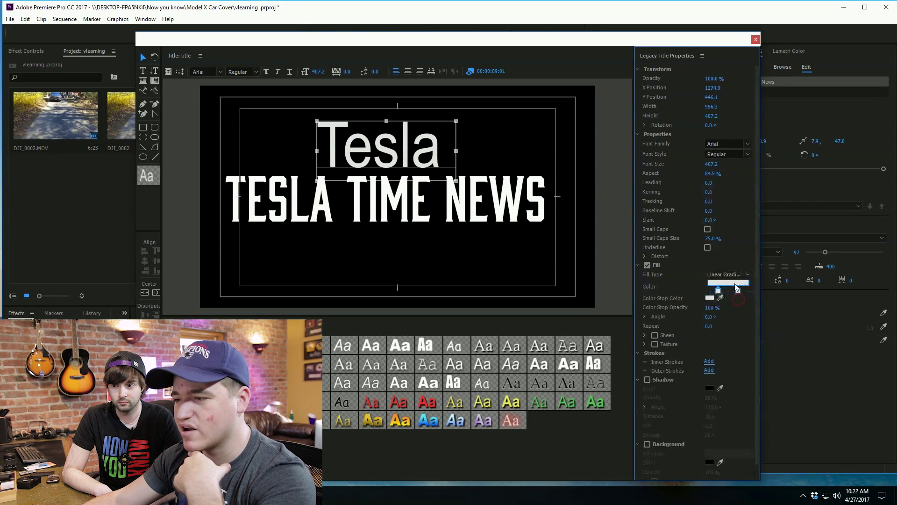
pyautogui.doubleClick(717, 291)
pyautogui.click(408, 317)
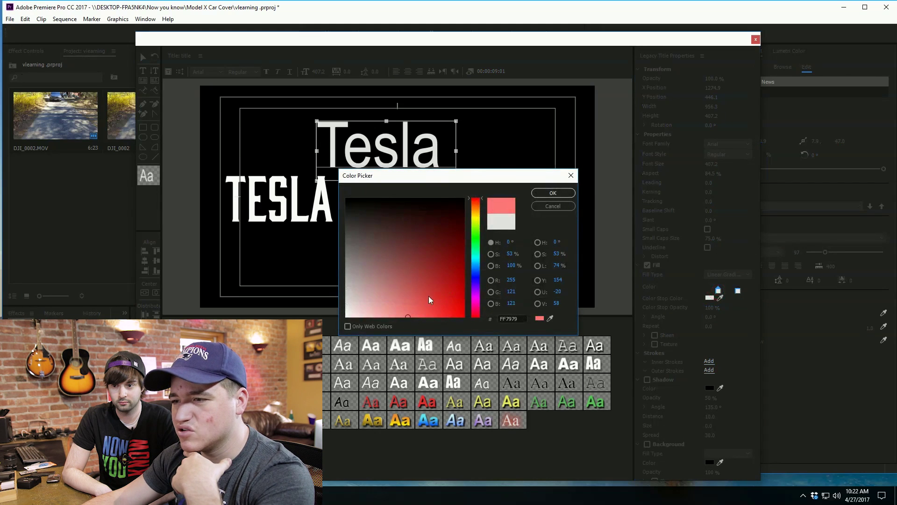
pyautogui.click(556, 191)
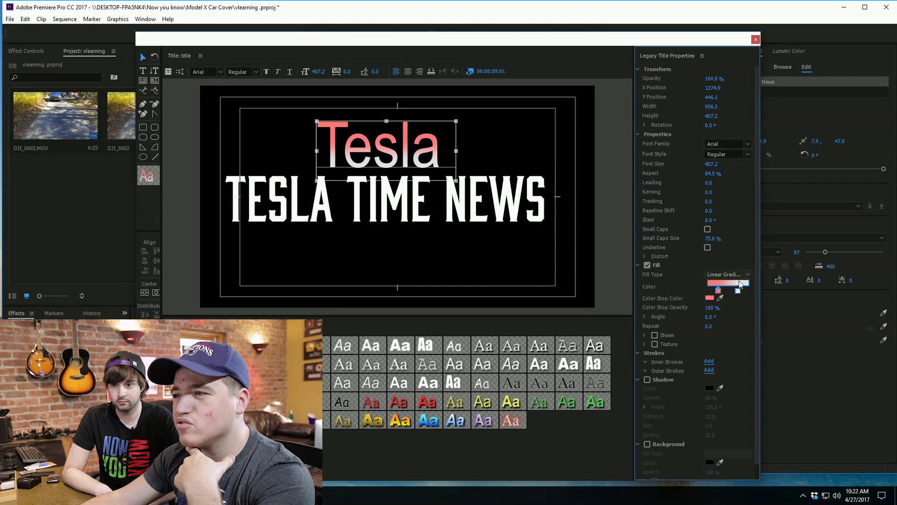
pyautogui.click(756, 39)
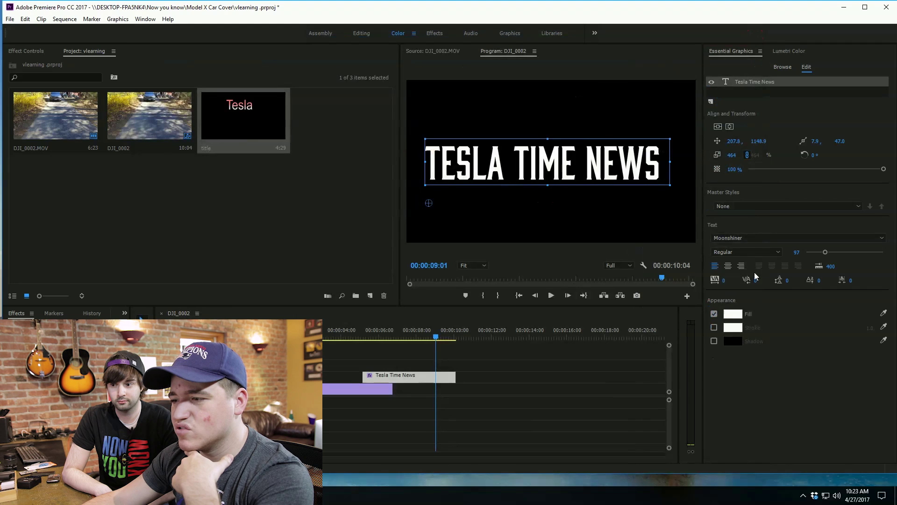
pyautogui.click(733, 314)
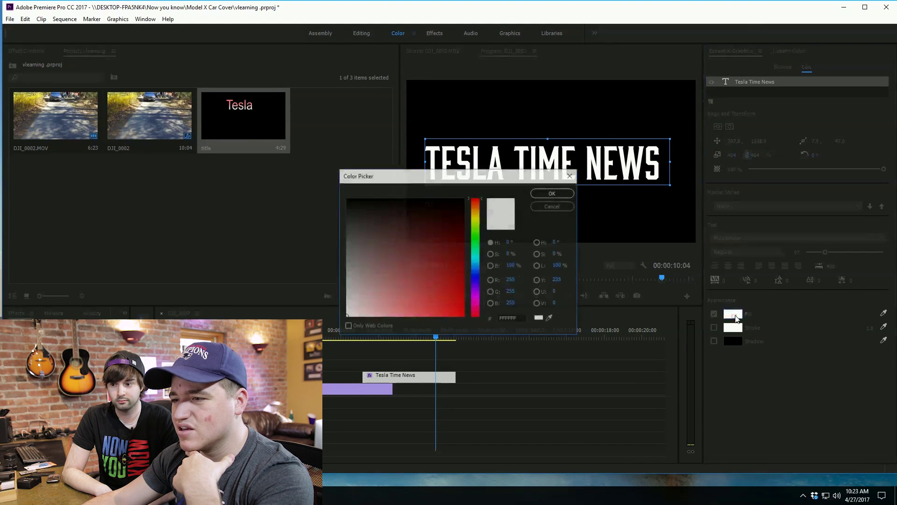
pyautogui.click(549, 207)
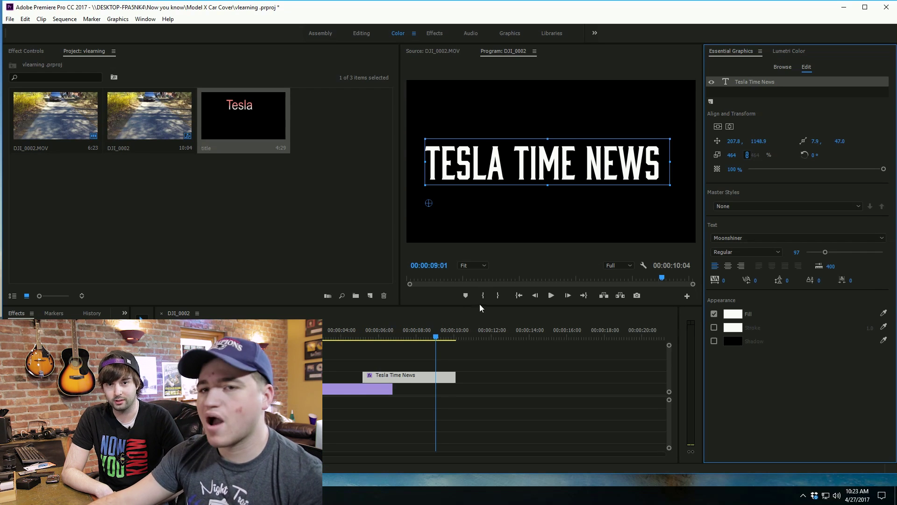
pyautogui.moveTo(451, 376); pyautogui.dragTo(394, 374)
# Step: At 03:20, raise TESLA TIME NEWS over the car and start an EPISODE 34 text box beneath it
pyautogui.click(335, 336)
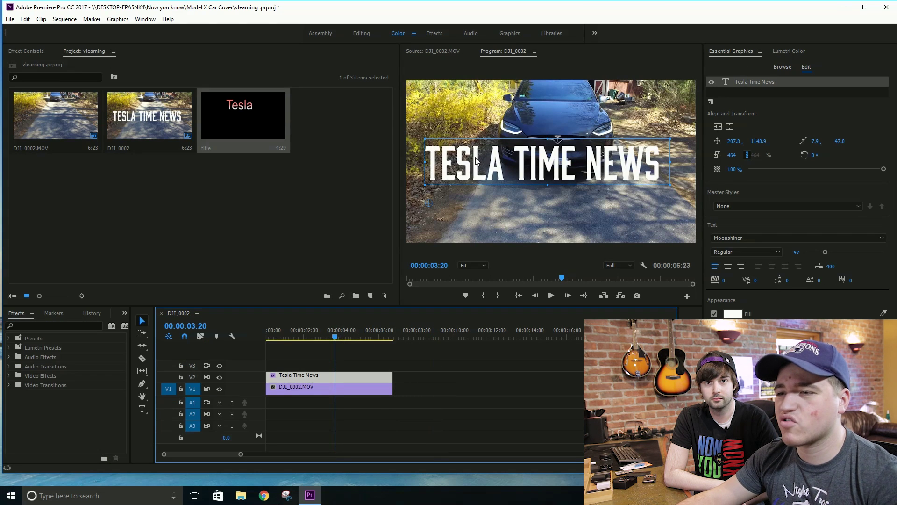
pyautogui.moveTo(477, 158); pyautogui.dragTo(480, 124)
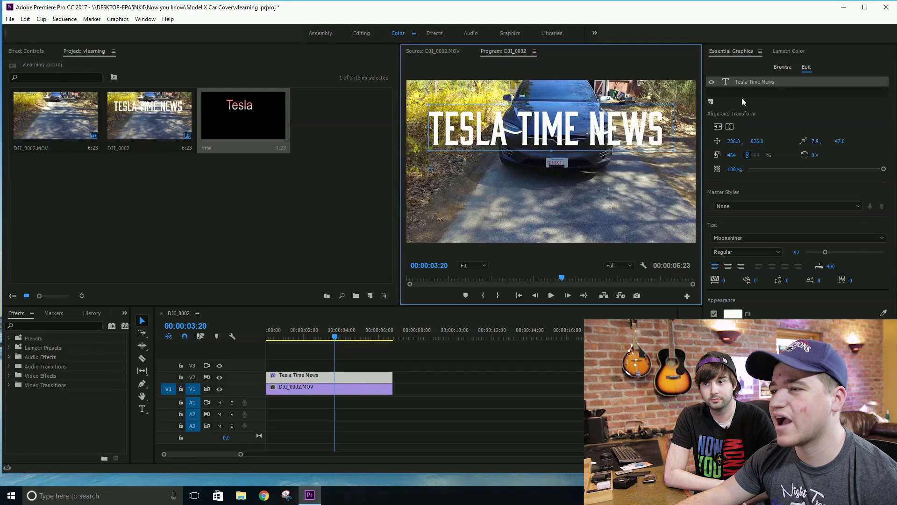
pyautogui.write('tt')
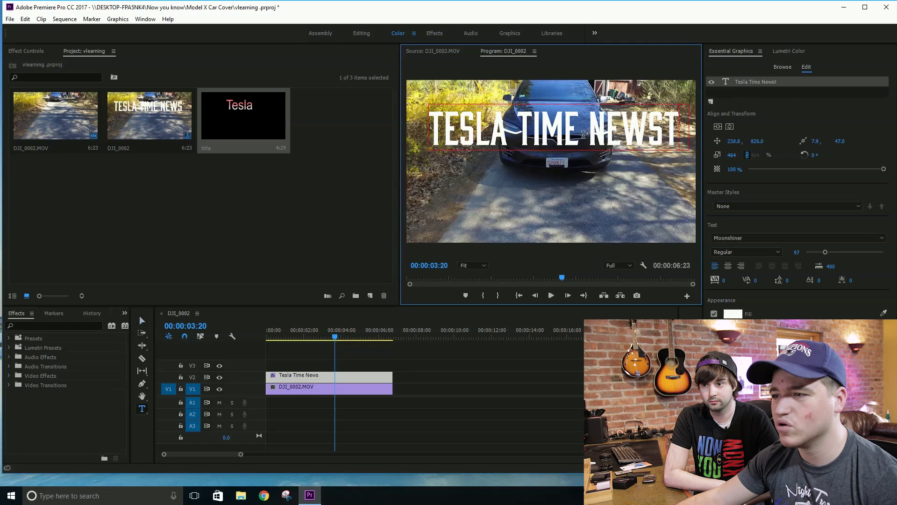
pyautogui.click(513, 189)
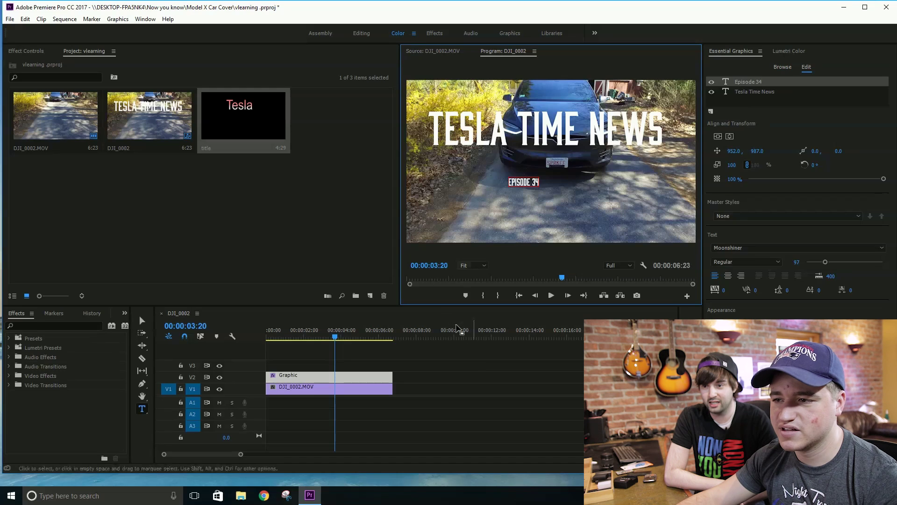
# Step: Enlarge EPISODE 34 to font size 107 and center it horizontally under TESLA TIME NEWS
pyautogui.press('v')
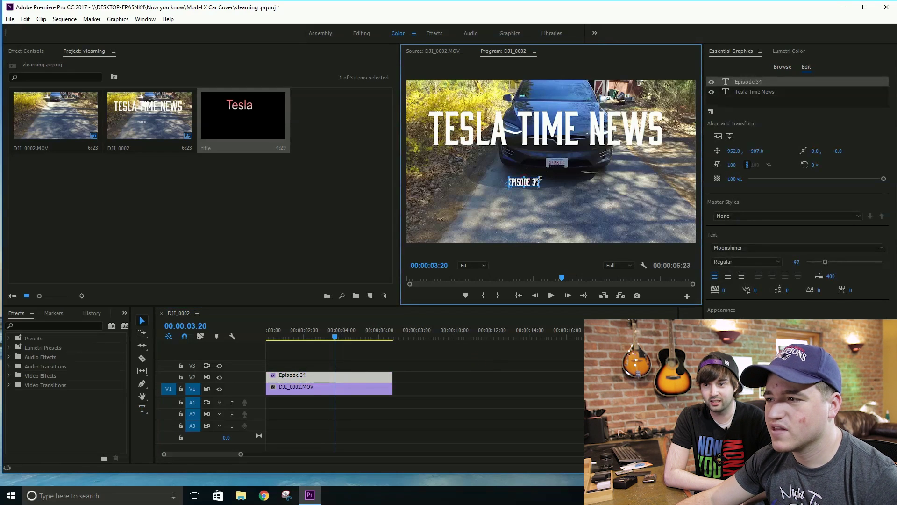
pyautogui.moveTo(540, 178); pyautogui.dragTo(591, 169)
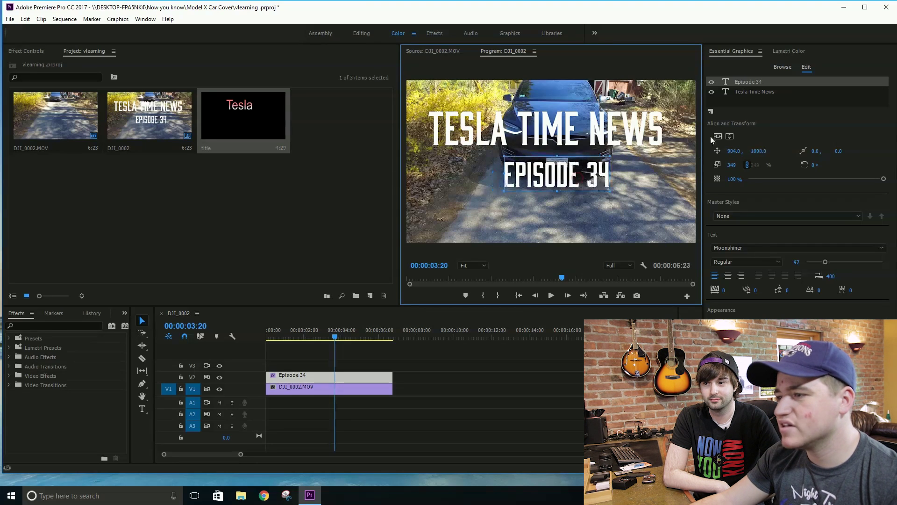
pyautogui.click(728, 136)
pyautogui.click(727, 137)
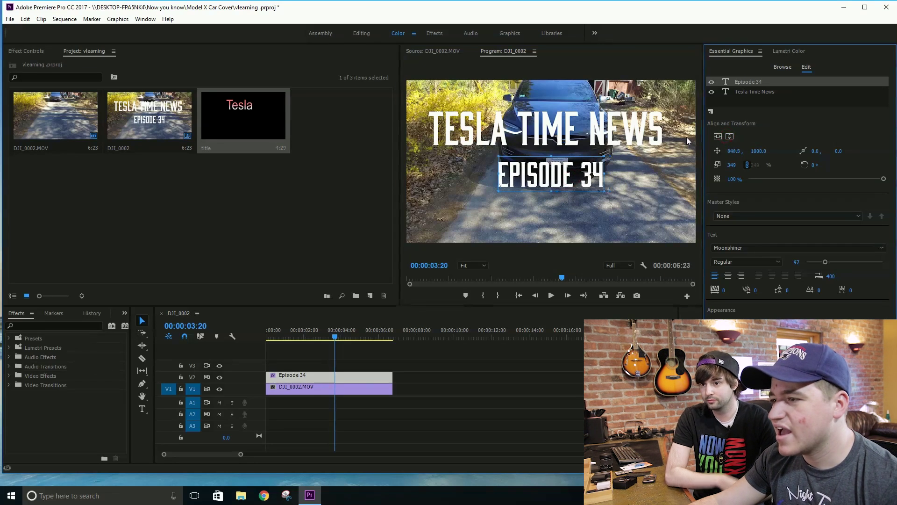
pyautogui.moveTo(883, 178)
pyautogui.mouseDown()
pyautogui.moveTo(856, 181)
pyautogui.moveTo(879, 171)
pyautogui.moveTo(864, 180)
pyautogui.moveTo(883, 178)
pyautogui.mouseUp()
pyautogui.moveTo(826, 262); pyautogui.dragTo(826, 263)
pyautogui.click(729, 136)
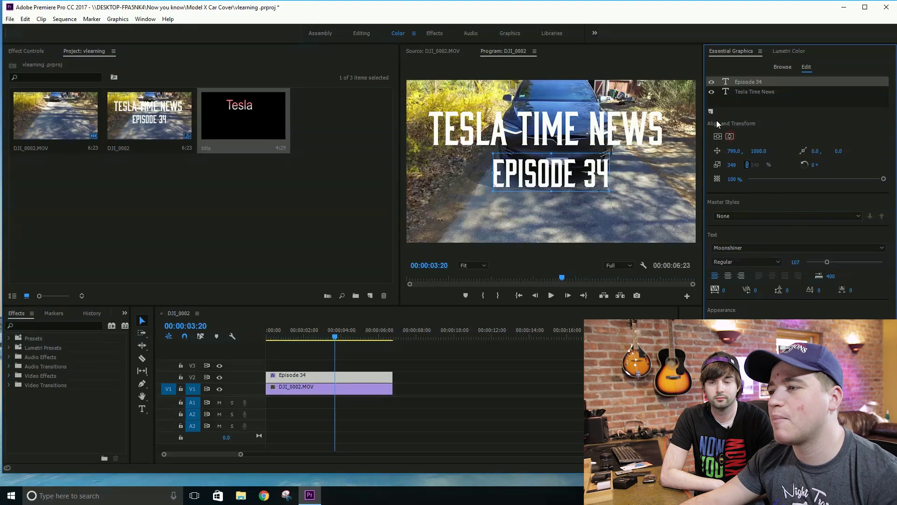
# Step: Show the Episode 34 title's Motion, Opacity and Text effect controls, keeping scale at 100
pyautogui.click(369, 373)
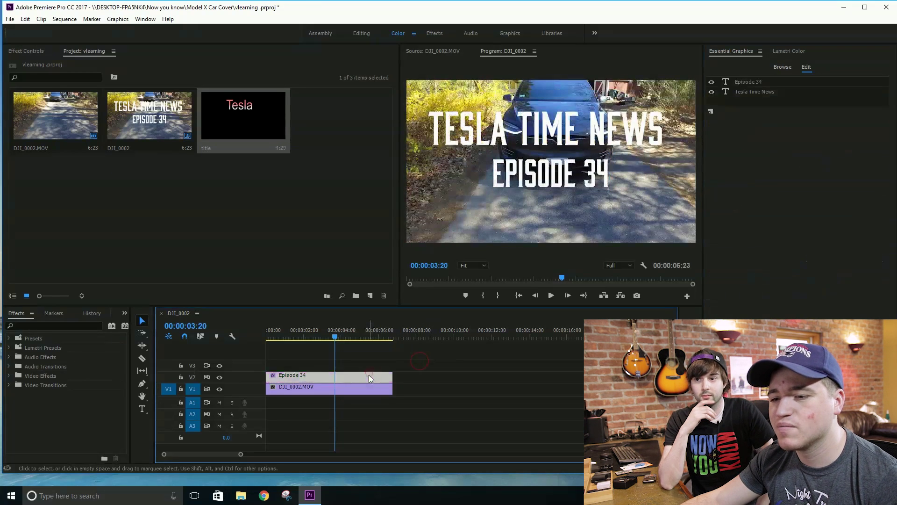
pyautogui.moveTo(331, 340)
pyautogui.mouseDown()
pyautogui.moveTo(323, 339)
pyautogui.moveTo(361, 337)
pyautogui.moveTo(312, 341)
pyautogui.moveTo(378, 334)
pyautogui.moveTo(323, 330)
pyautogui.moveTo(331, 333)
pyautogui.mouseUp()
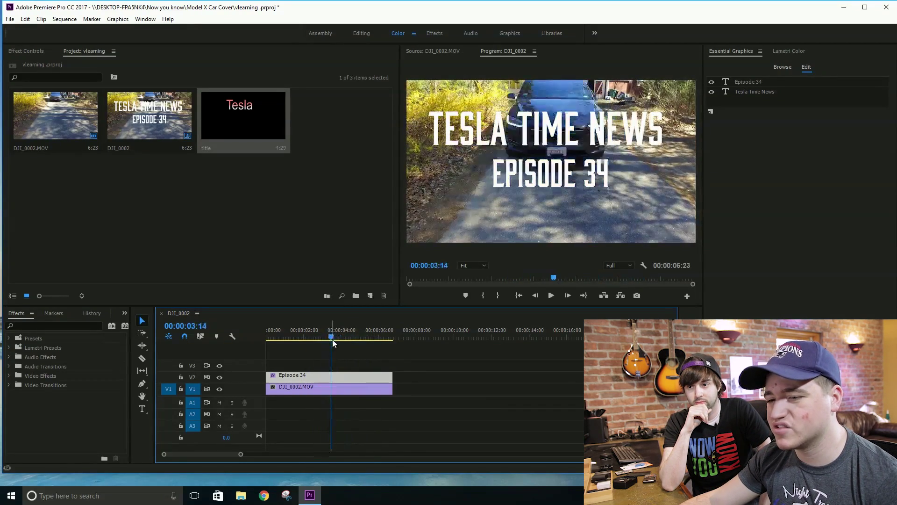
pyautogui.click(21, 51)
pyautogui.moveTo(133, 108); pyautogui.dragTo(154, 117)
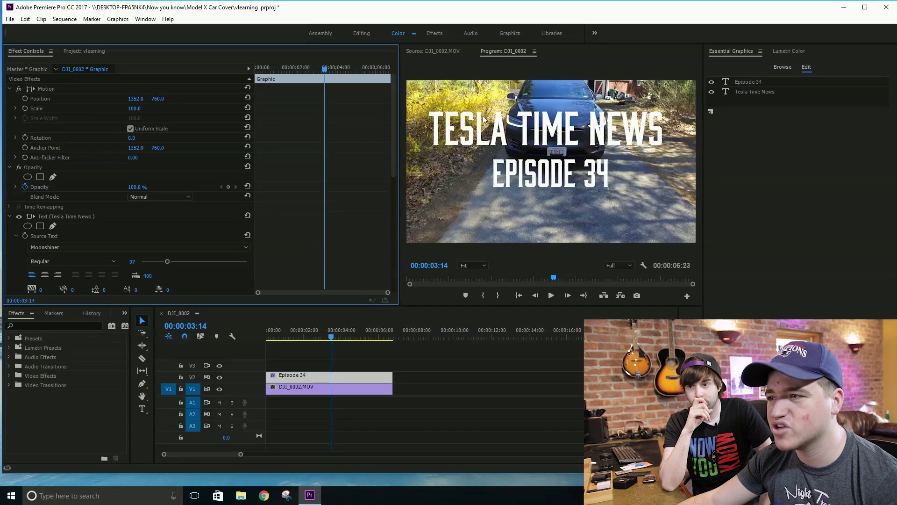
pyautogui.click(752, 82)
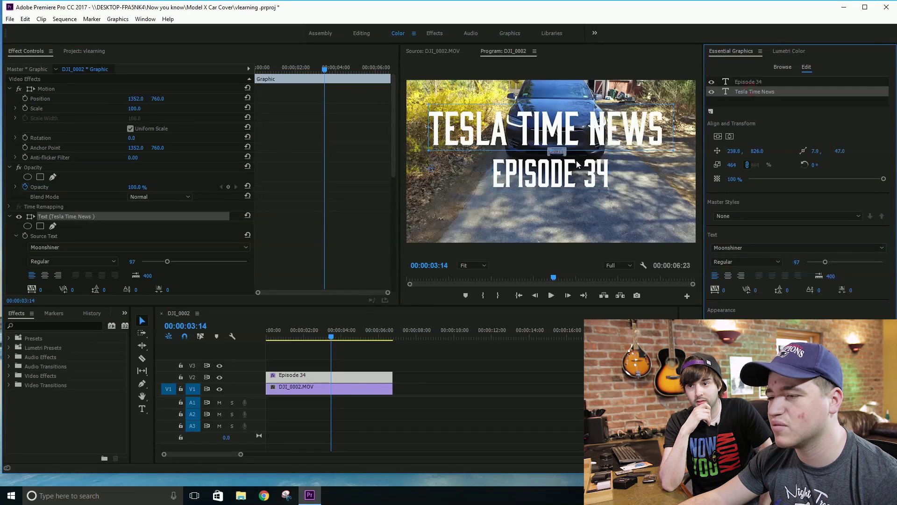
pyautogui.click(612, 161)
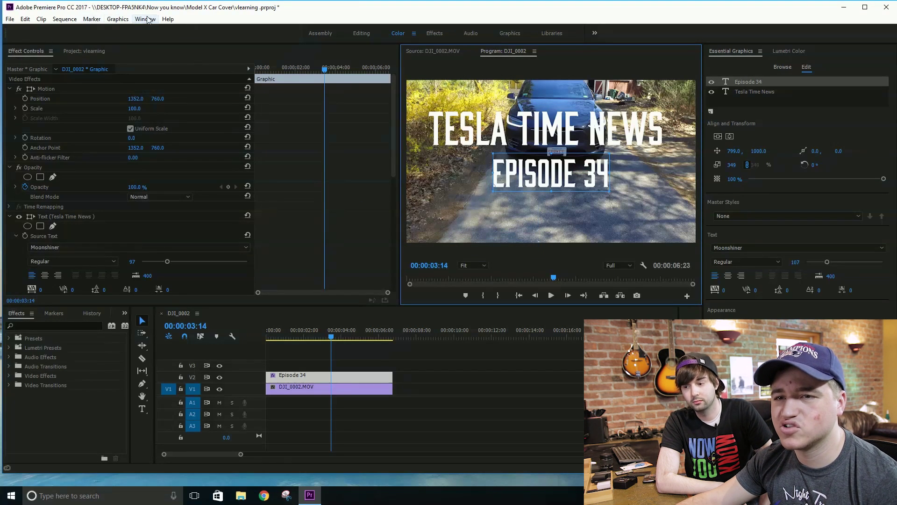
# Step: Add a red rectangle and a red ellipse shape layer over the title
pyautogui.click(711, 111)
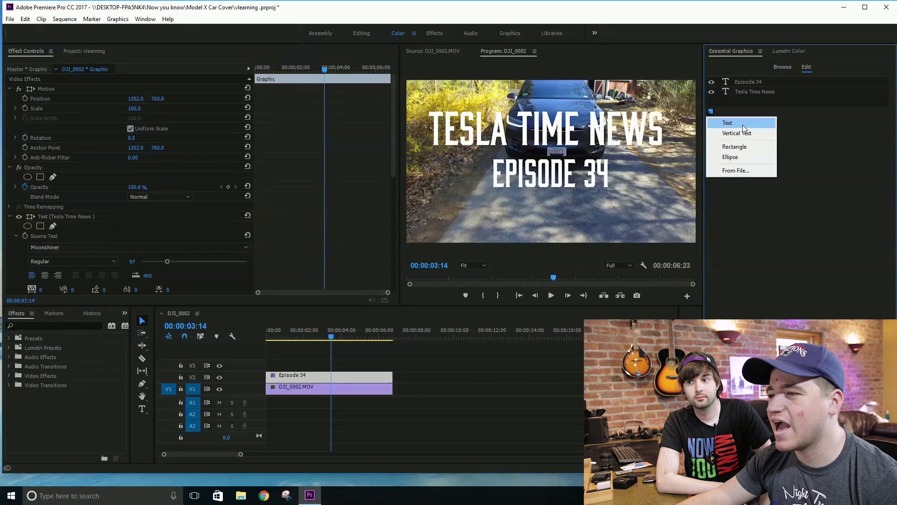
pyautogui.click(738, 146)
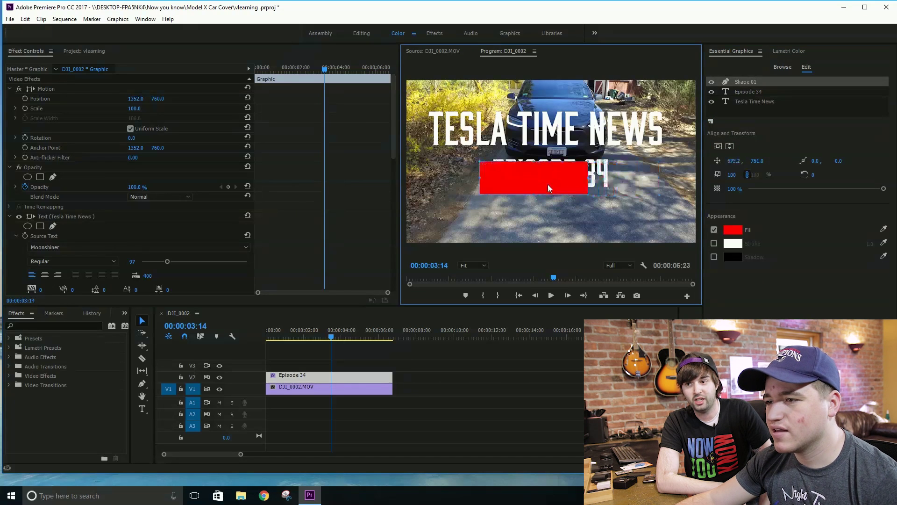
pyautogui.moveTo(549, 188); pyautogui.dragTo(621, 191)
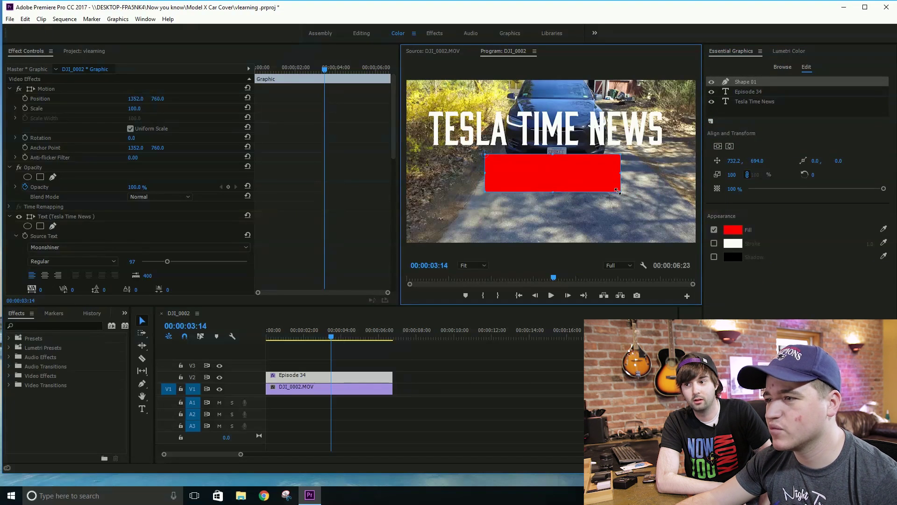
pyautogui.click(711, 121)
pyautogui.click(740, 168)
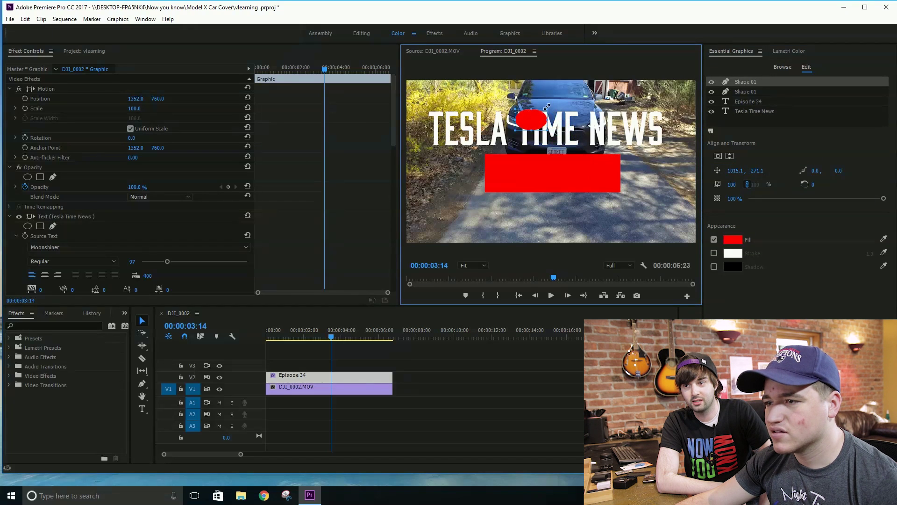
pyautogui.moveTo(546, 107); pyautogui.dragTo(556, 133)
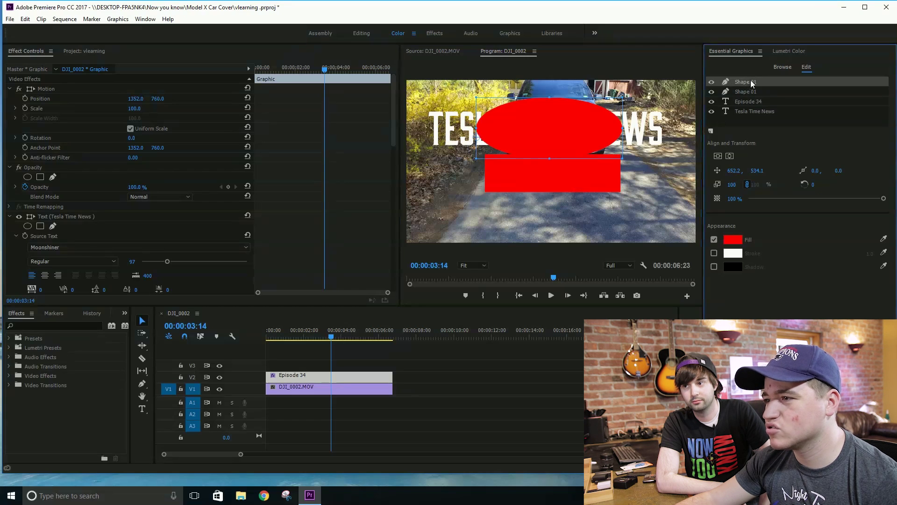
# Step: Move the ellipse and rectangle layers below the Tesla Time News and Episode 34 text
pyautogui.moveTo(747, 83); pyautogui.dragTo(750, 116)
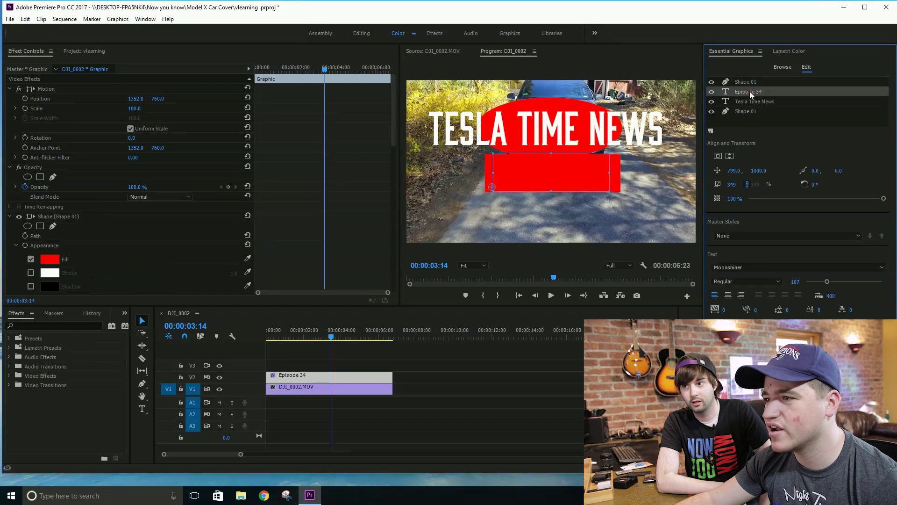
pyautogui.click(748, 109)
pyautogui.moveTo(750, 80); pyautogui.dragTo(750, 120)
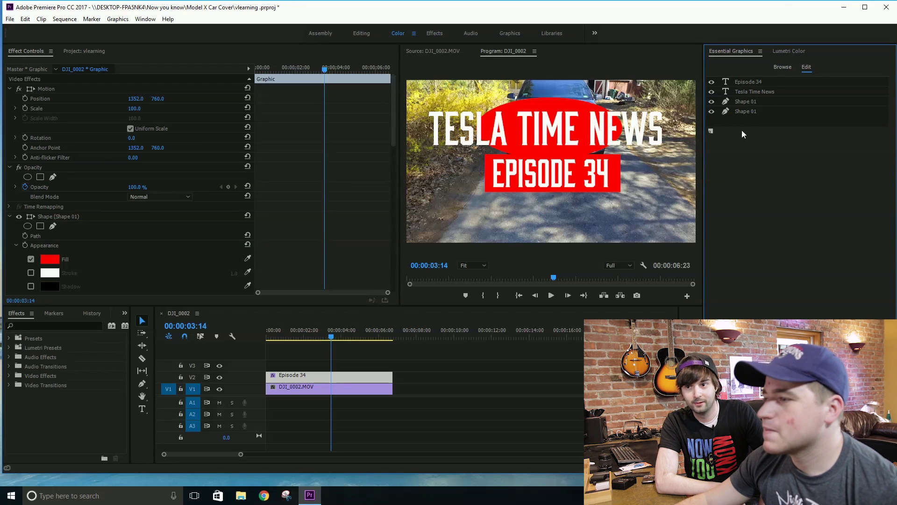
# Step: Stretch the red ellipse's left and right edges outward behind TESLA TIME NEWS
pyautogui.click(749, 92)
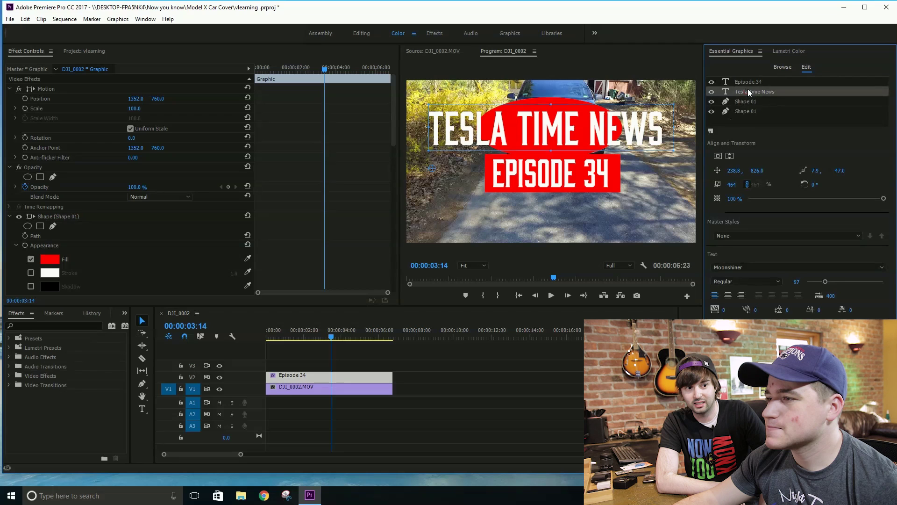
pyautogui.click(743, 101)
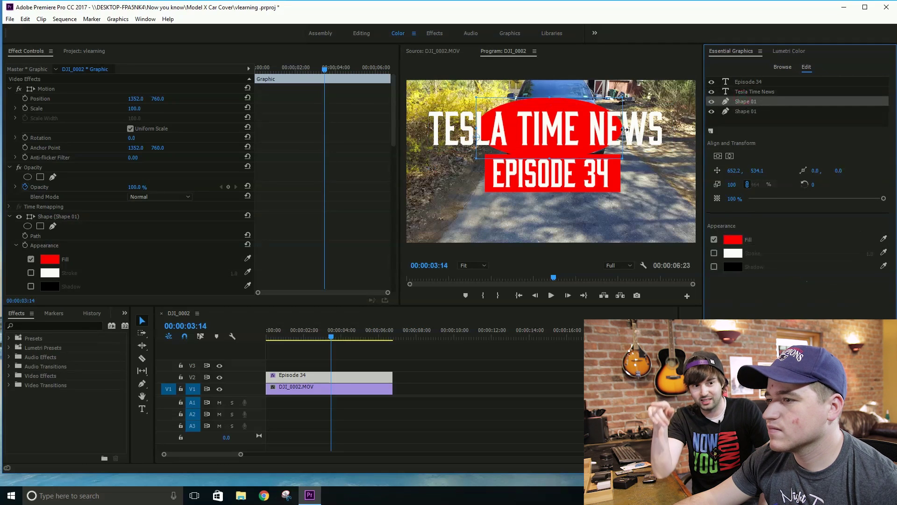
pyautogui.moveTo(626, 129); pyautogui.dragTo(675, 127)
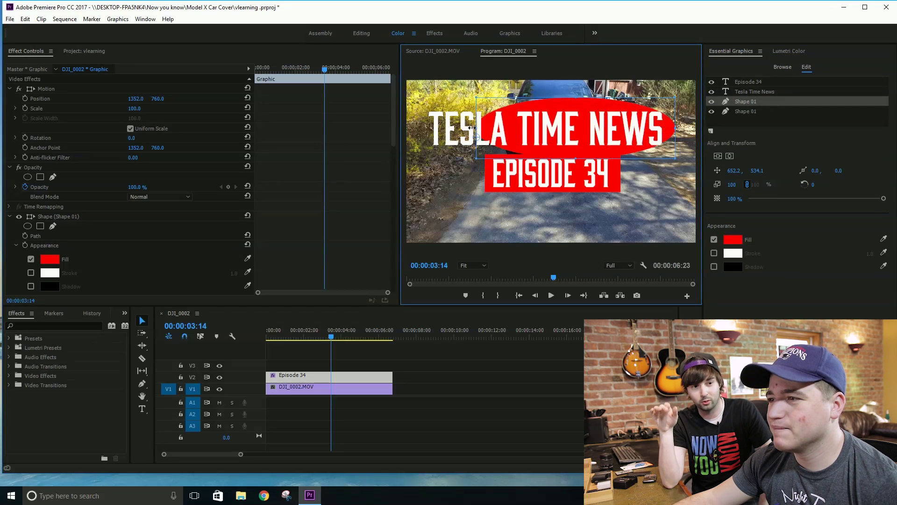
pyautogui.moveTo(472, 128); pyautogui.dragTo(415, 146)
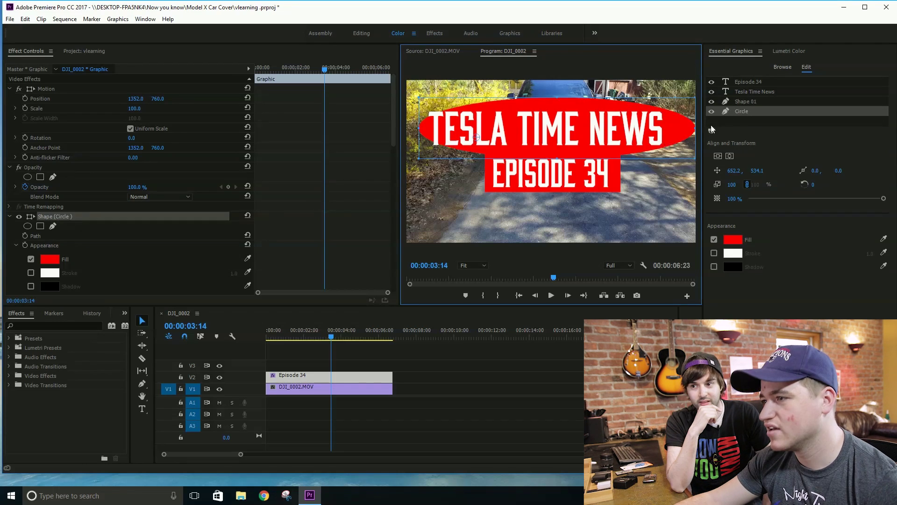
# Step: Name the ellipse shape layer Circle
pyautogui.click(741, 101)
pyautogui.click(743, 112)
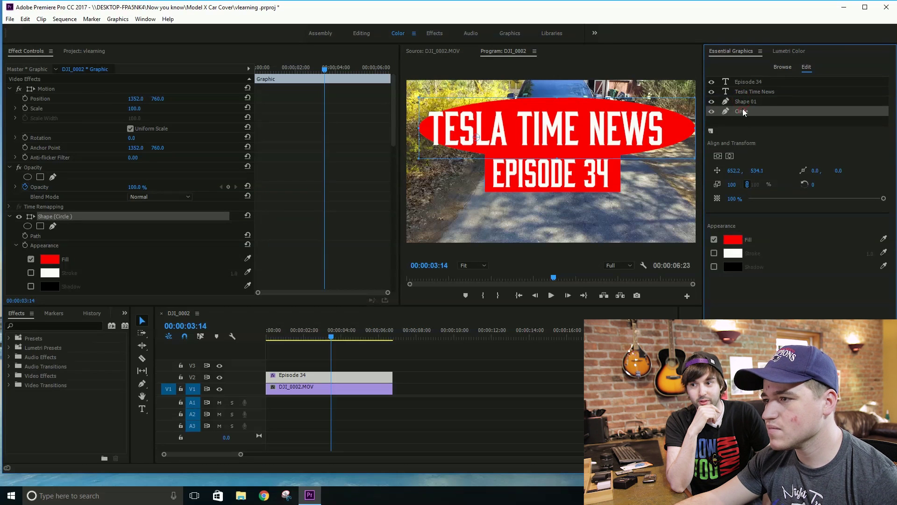
pyautogui.click(744, 102)
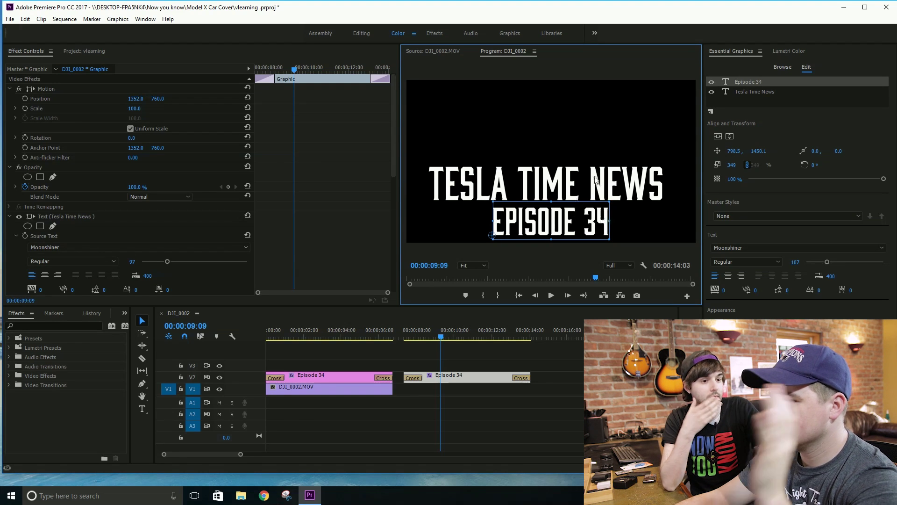
# Step: Change the second title's subtitle from EPISODE 34 to EPISODE 35
pyautogui.click(595, 180)
pyautogui.click(597, 224)
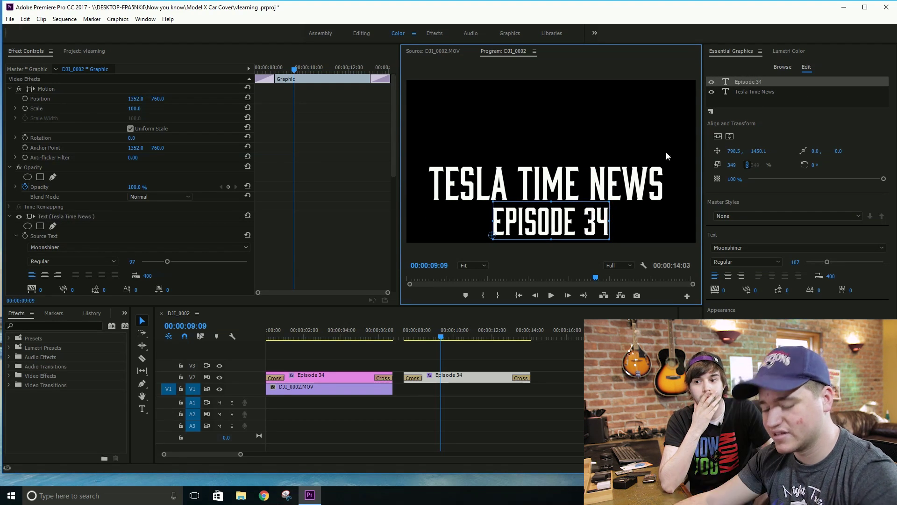
pyautogui.doubleClick(580, 239)
pyautogui.write('t')
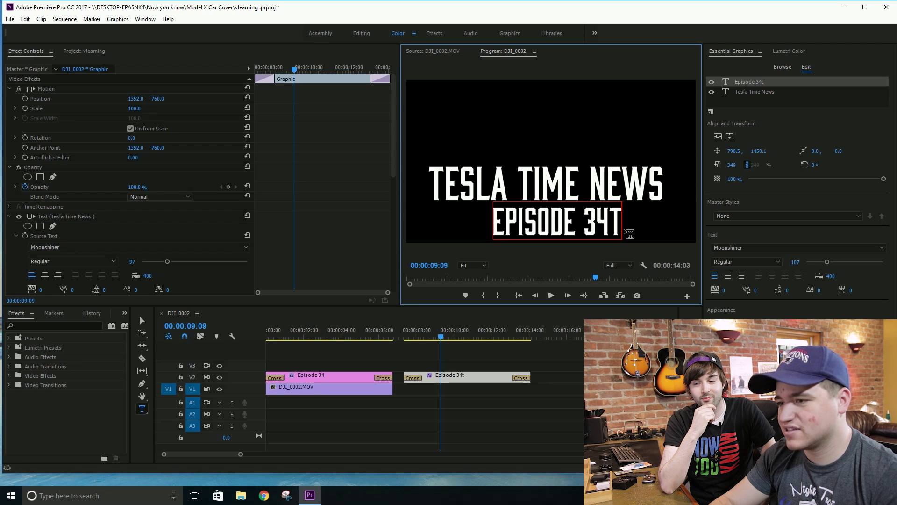
pyautogui.press('BackSpace')
pyautogui.press('BackSpace')
pyautogui.write('5')
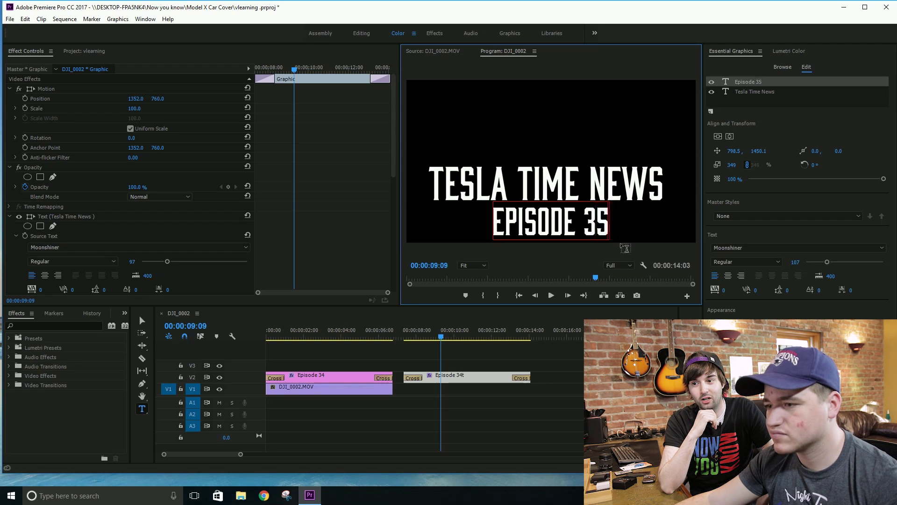
# Step: Finish the text edit, switch to the Selection tool, and return to the first title clip
pyautogui.press('Escape')
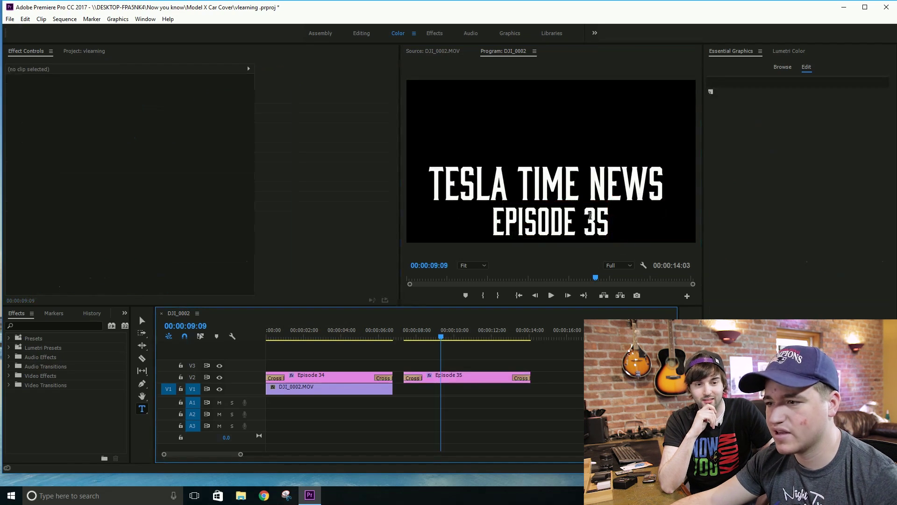
pyautogui.press('v')
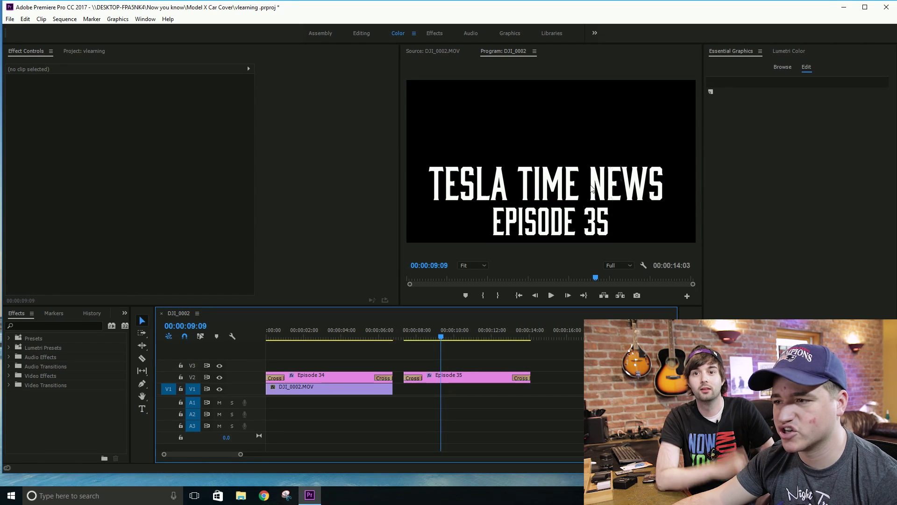
pyautogui.hotkey('ctrl', 'z')
pyautogui.hotkey('ctrl', 'z')
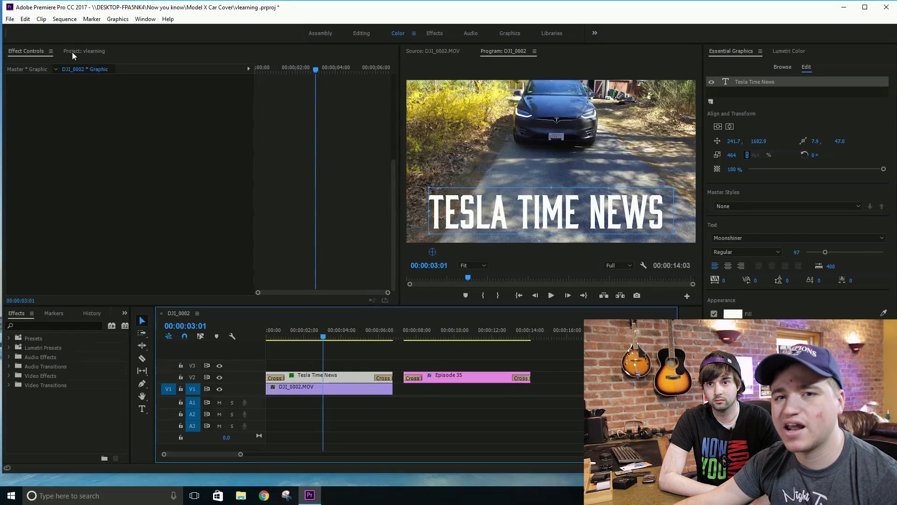
# Step: Mask the first title to show only TIME, with feather 55.5 and position 1352, 763
pyautogui.click(329, 357)
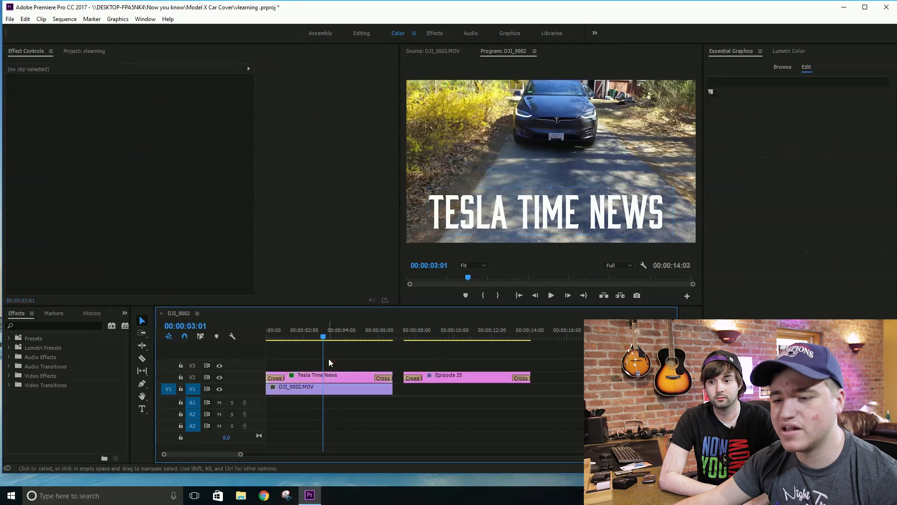
pyautogui.click(319, 381)
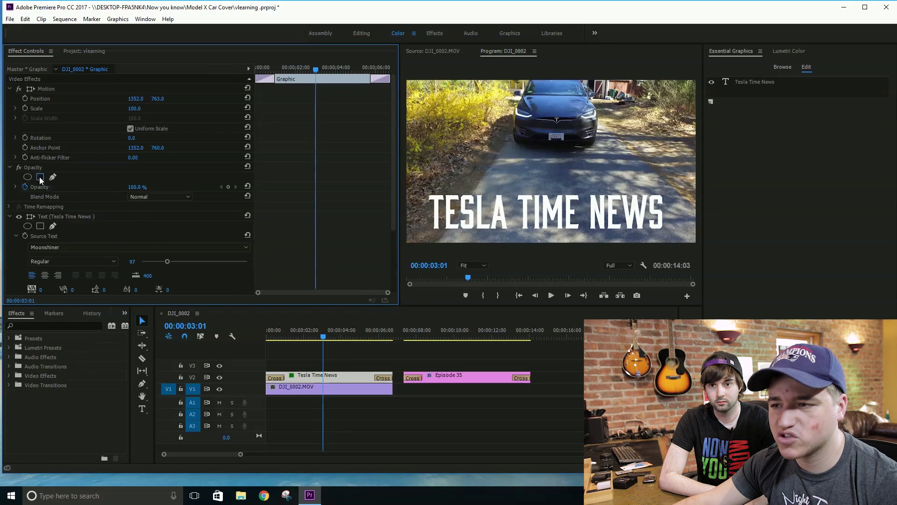
pyautogui.click(39, 177)
pyautogui.moveTo(544, 154); pyautogui.dragTo(551, 172)
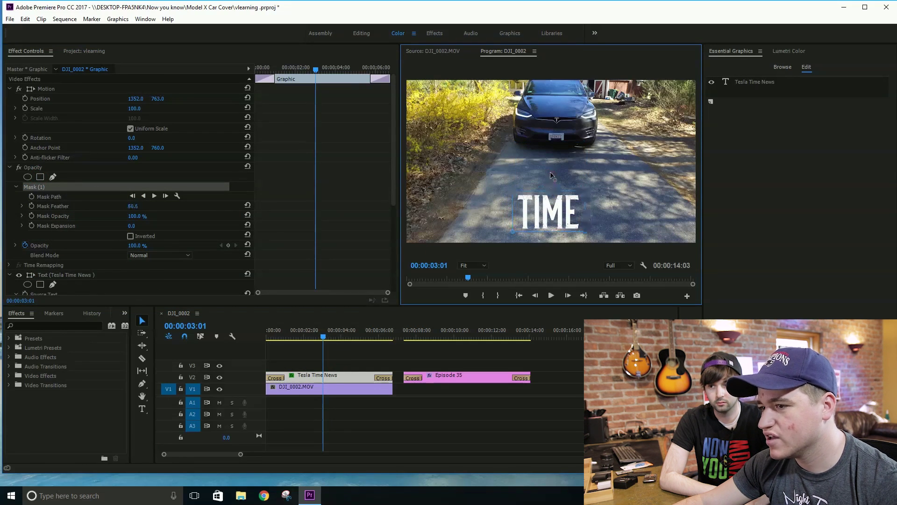
pyautogui.moveTo(545, 208)
pyautogui.mouseDown()
pyautogui.moveTo(490, 211)
pyautogui.moveTo(589, 211)
pyautogui.moveTo(543, 213)
pyautogui.mouseUp()
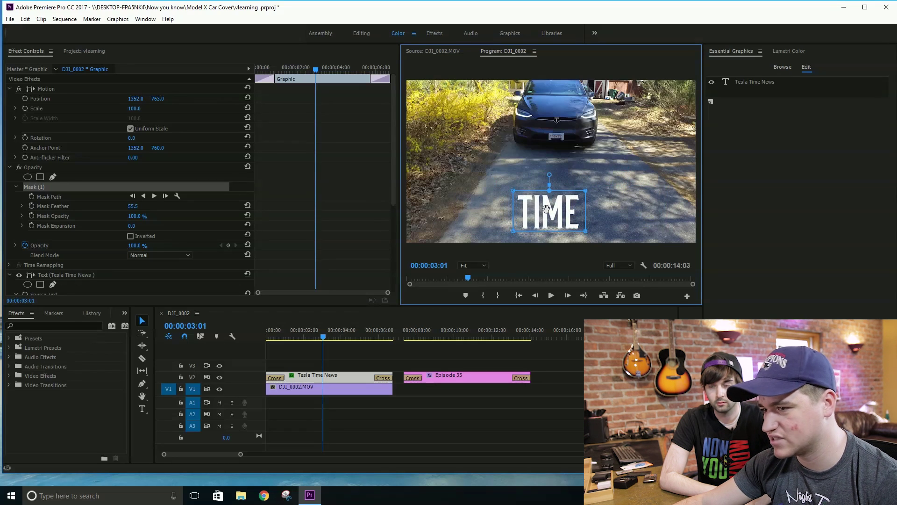
pyautogui.moveTo(547, 207); pyautogui.dragTo(545, 210)
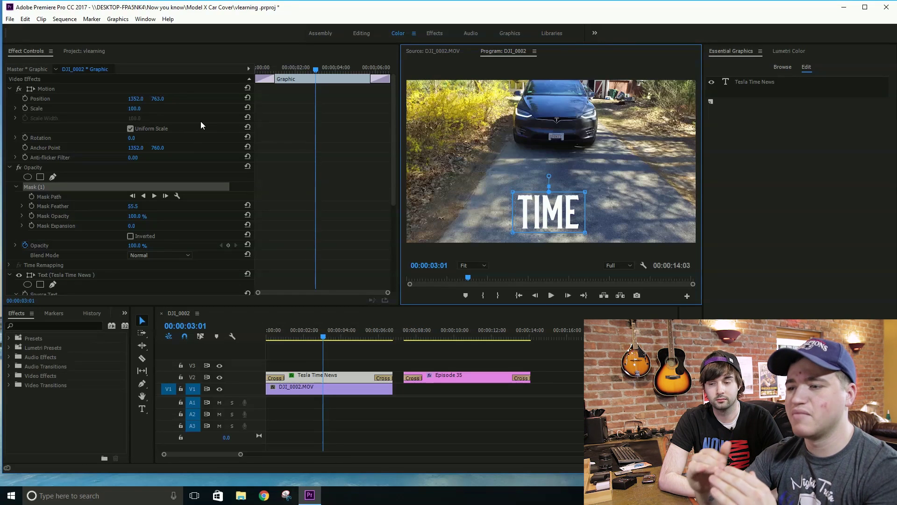
pyautogui.click(156, 99)
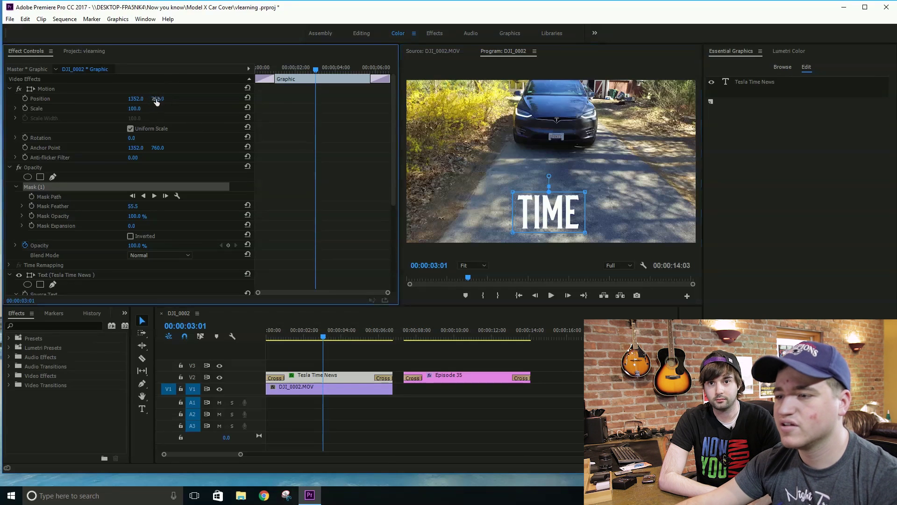
pyautogui.moveTo(156, 100)
pyautogui.mouseDown()
pyautogui.moveTo(106, 119)
pyautogui.moveTo(158, 112)
pyautogui.moveTo(140, 126)
pyautogui.moveTo(145, 114)
pyautogui.moveTo(107, 125)
pyautogui.moveTo(285, 96)
pyautogui.moveTo(260, 109)
pyautogui.moveTo(169, 90)
pyautogui.mouseUp()
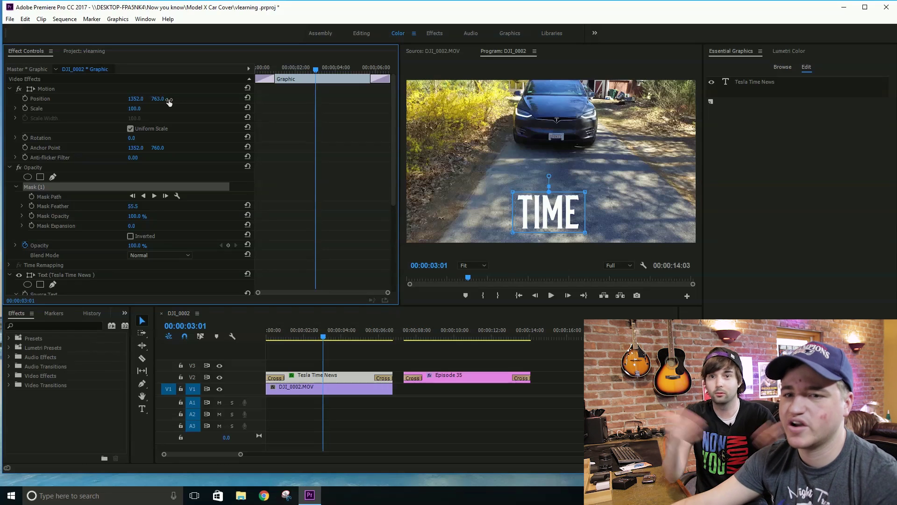
# Step: Expand the text layer's Transform and slide its Position X so TES shows
pyautogui.scroll(-3, 329, 172)
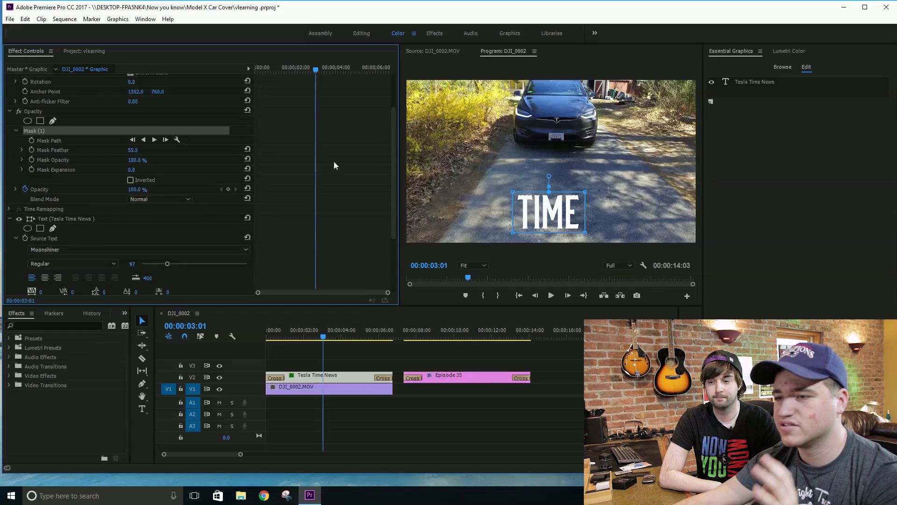
pyautogui.scroll(-5, 331, 164)
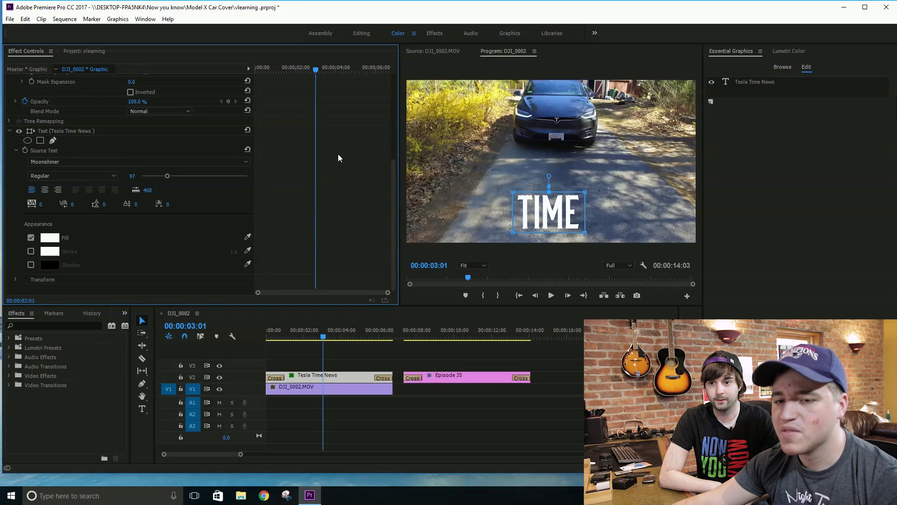
pyautogui.click(40, 278)
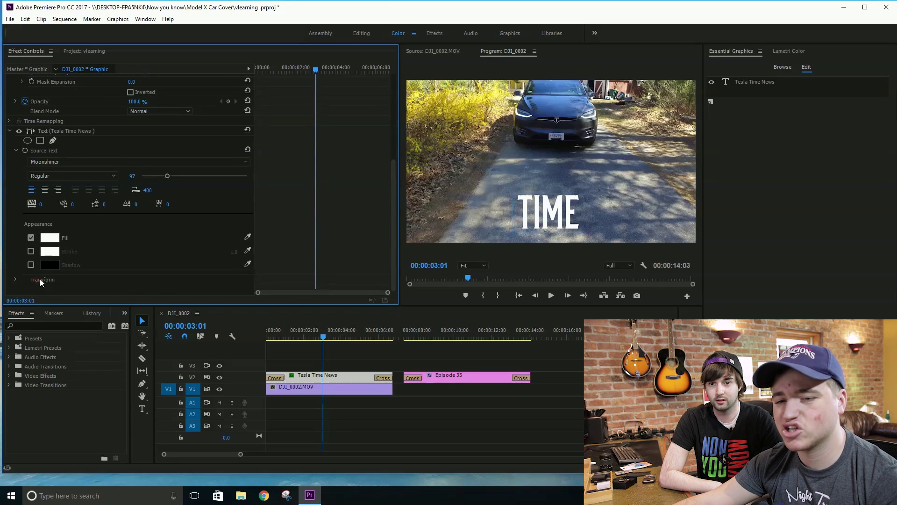
pyautogui.click(16, 279)
pyautogui.scroll(-4, 274, 221)
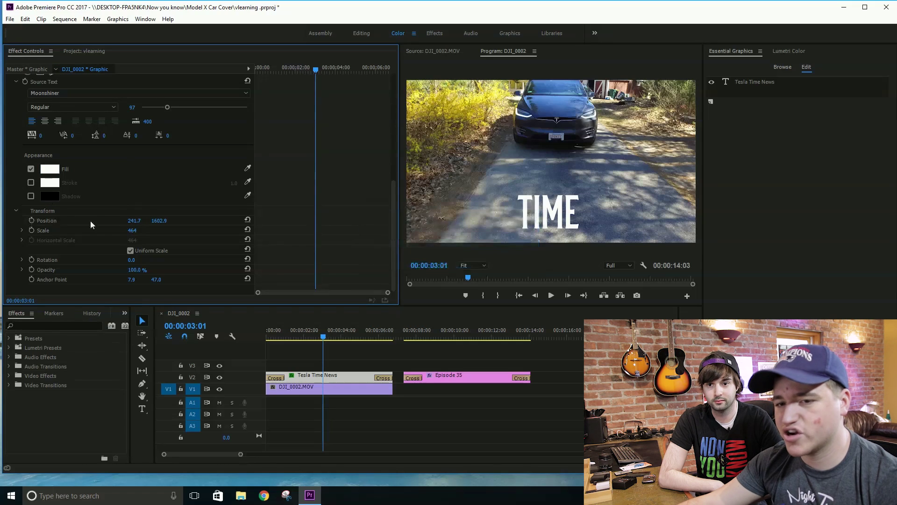
pyautogui.moveTo(140, 223); pyautogui.dragTo(534, 229)
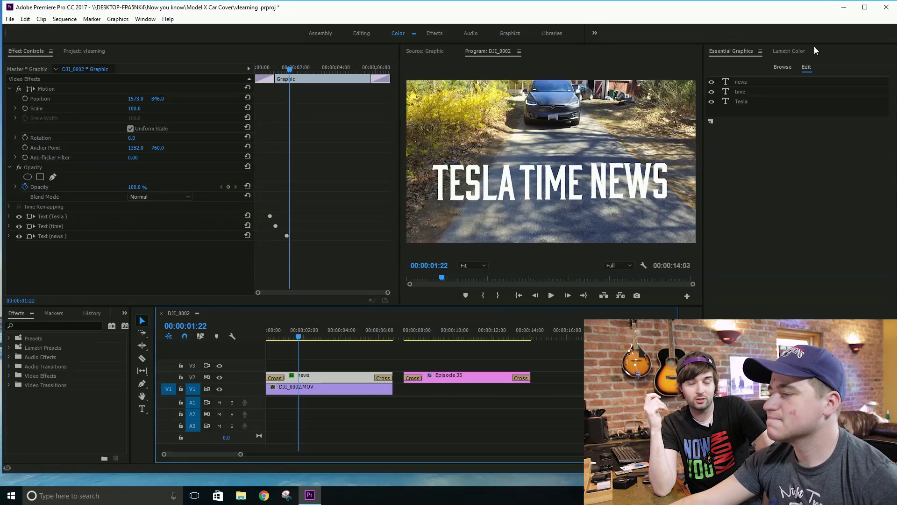
pyautogui.click(786, 176)
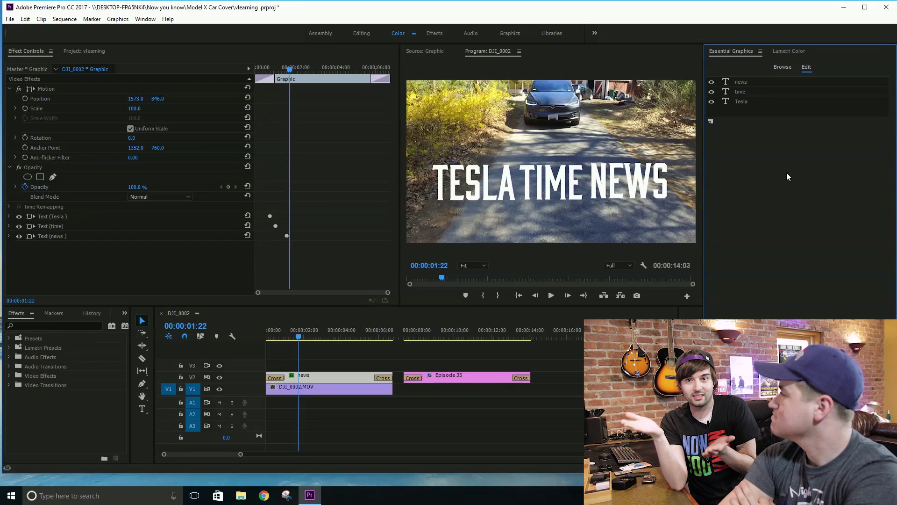